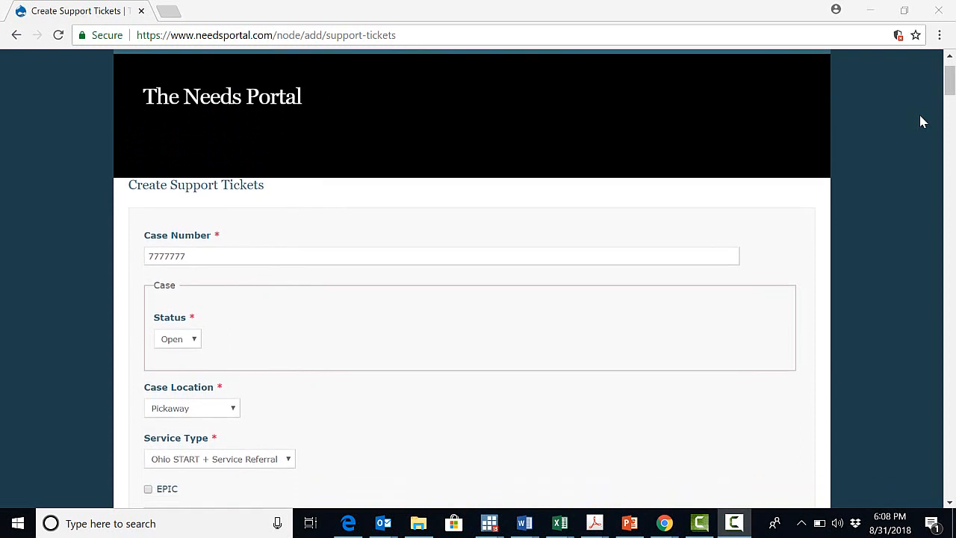
In the service request's first direct agency referral, set the provider location to Pickaway and choose the provider's name.
scroll(921, 120, "down", 3)
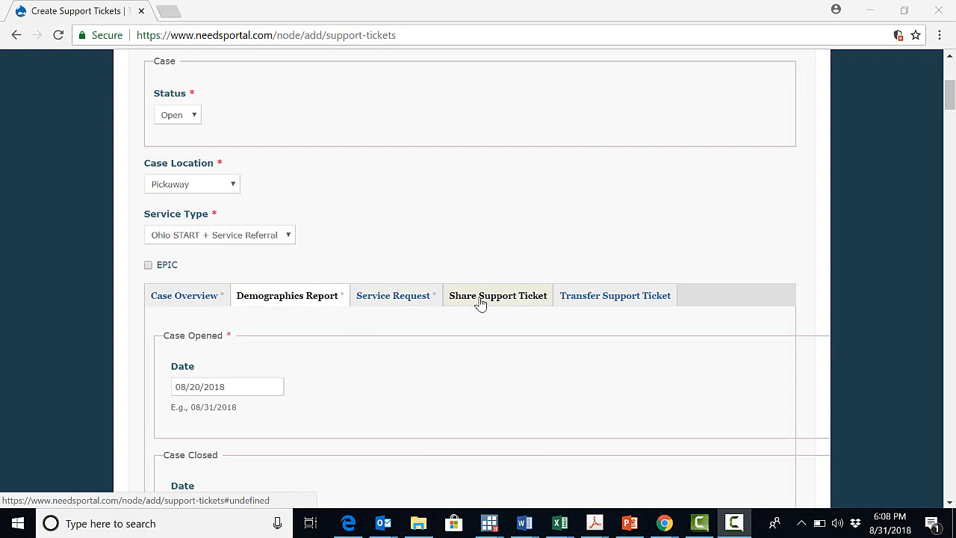
scroll(784, 214, "down", 2)
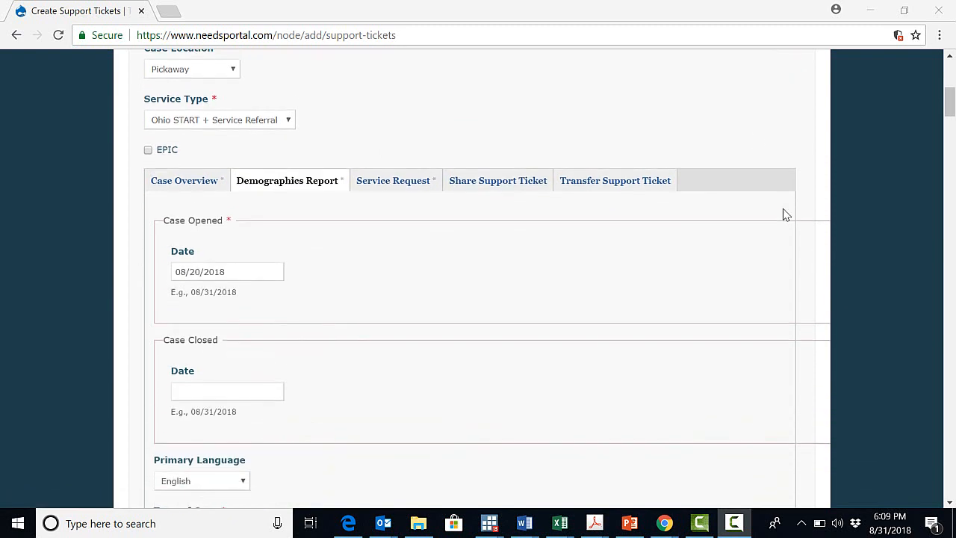
left_click(414, 173)
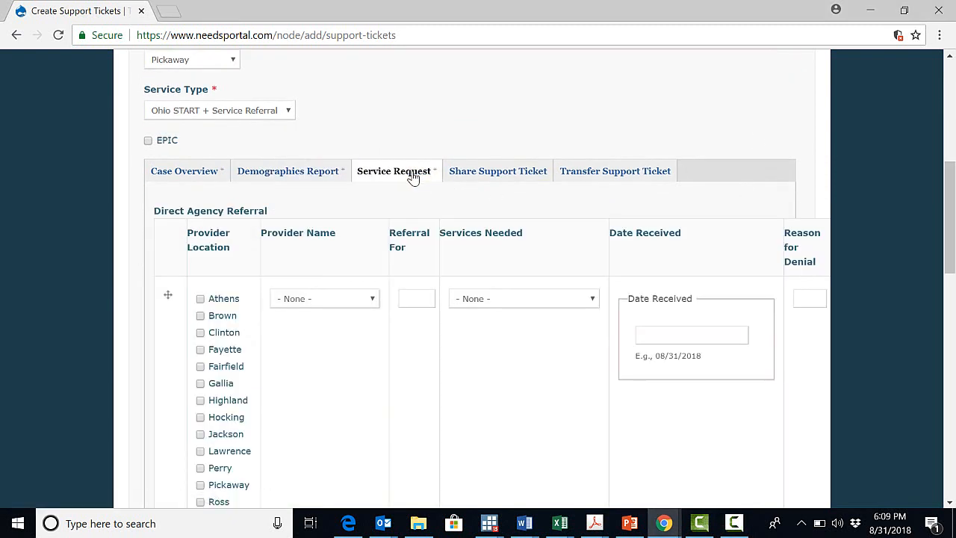
scroll(883, 141, "down", 2)
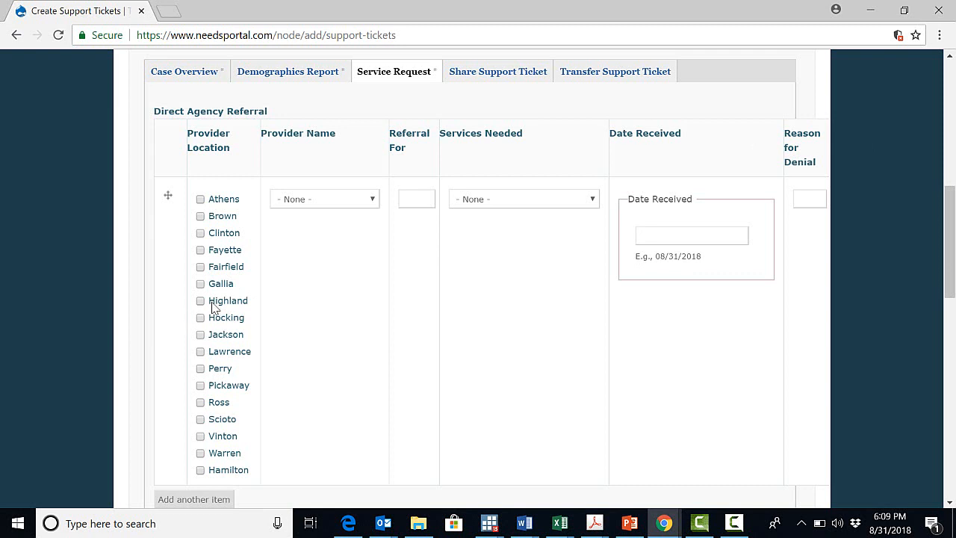
scroll(212, 306, "down", 2)
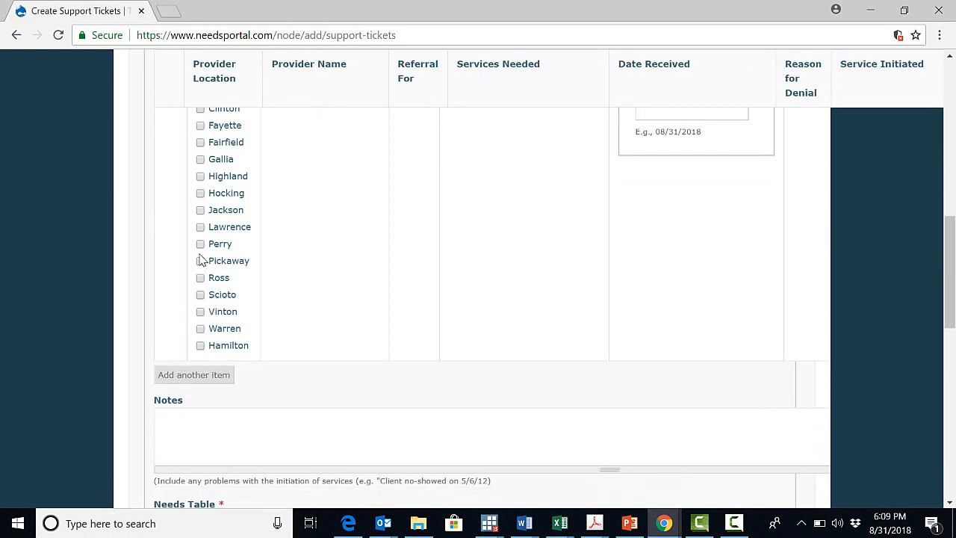
left_click(200, 261)
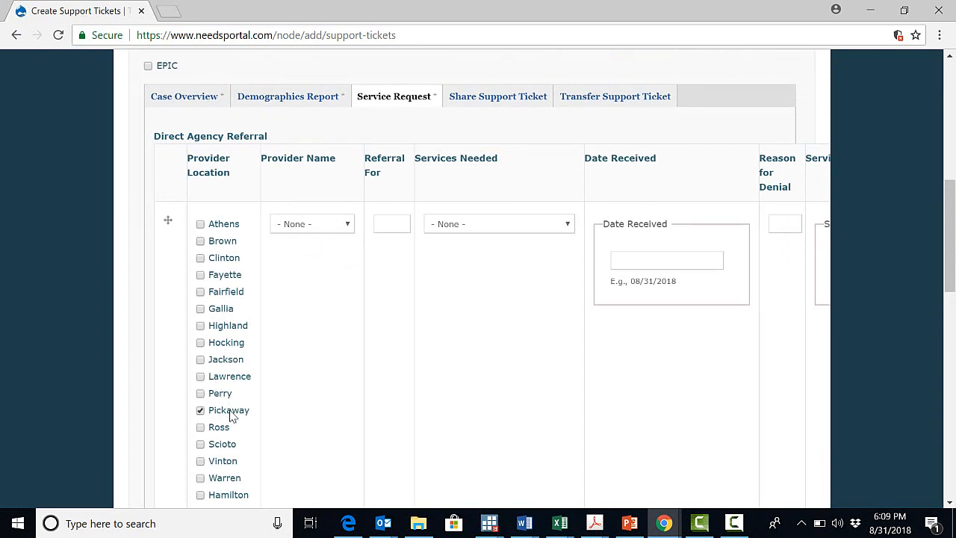
left_click(348, 227)
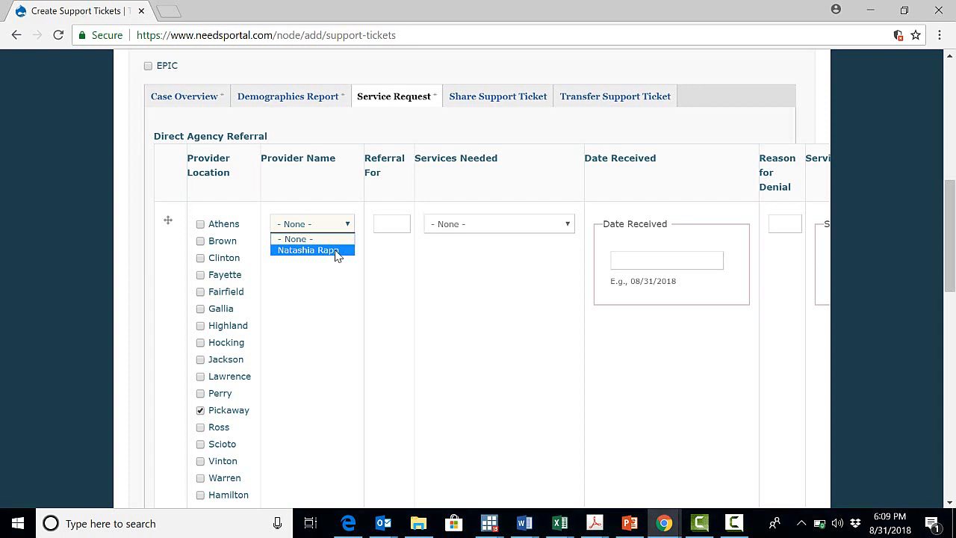
left_click(337, 251)
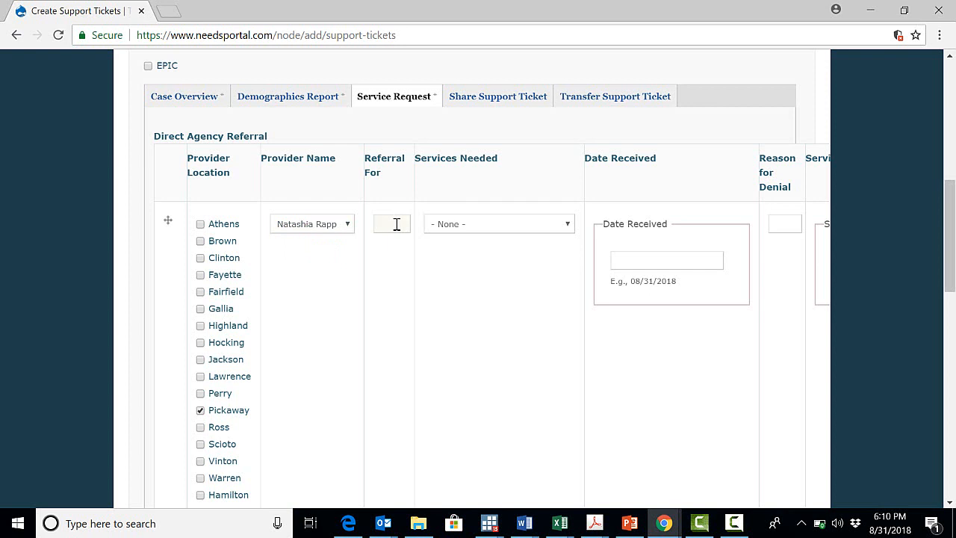
Make the first referral for "Mother" with Substance Abuse - In-patient as the service needed.
type("Mother")
left_click(567, 226)
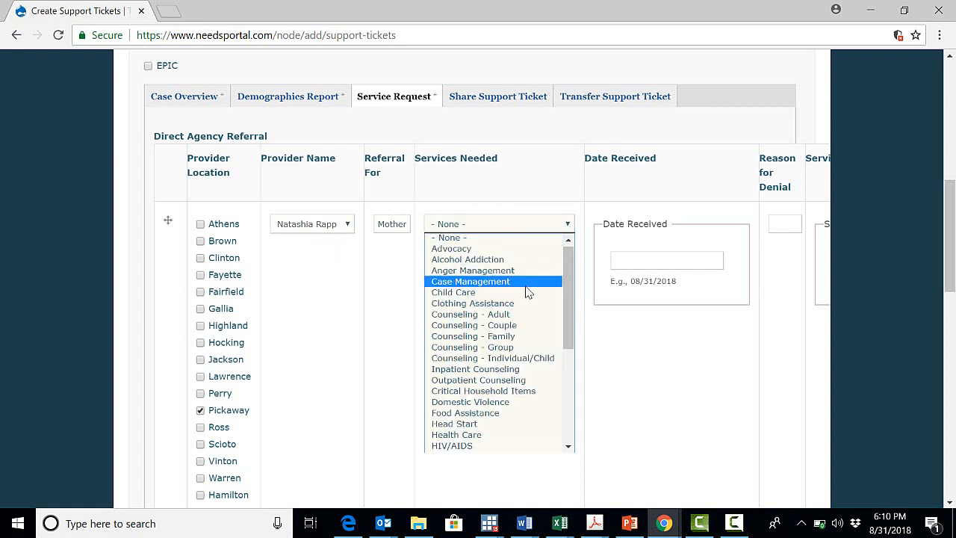
scroll(527, 291, "down", 5)
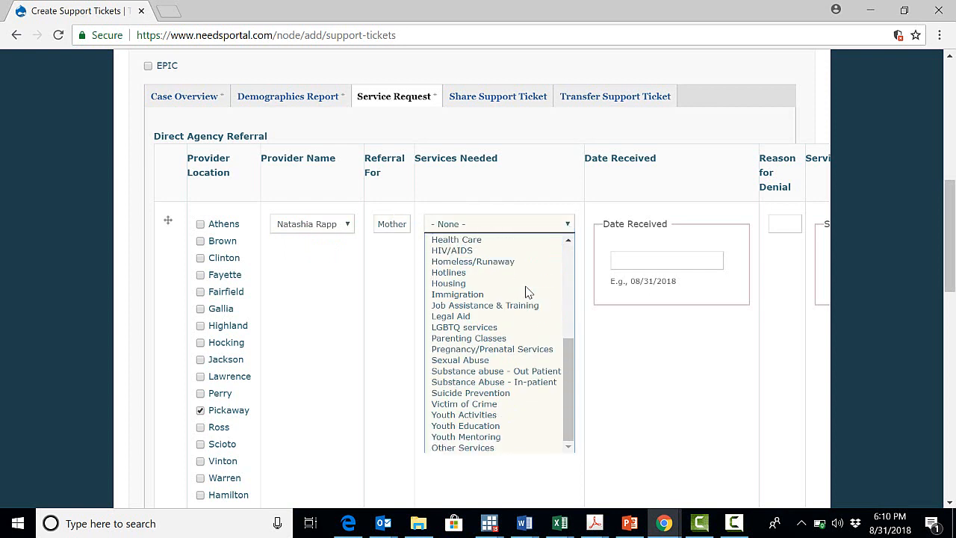
left_click(510, 383)
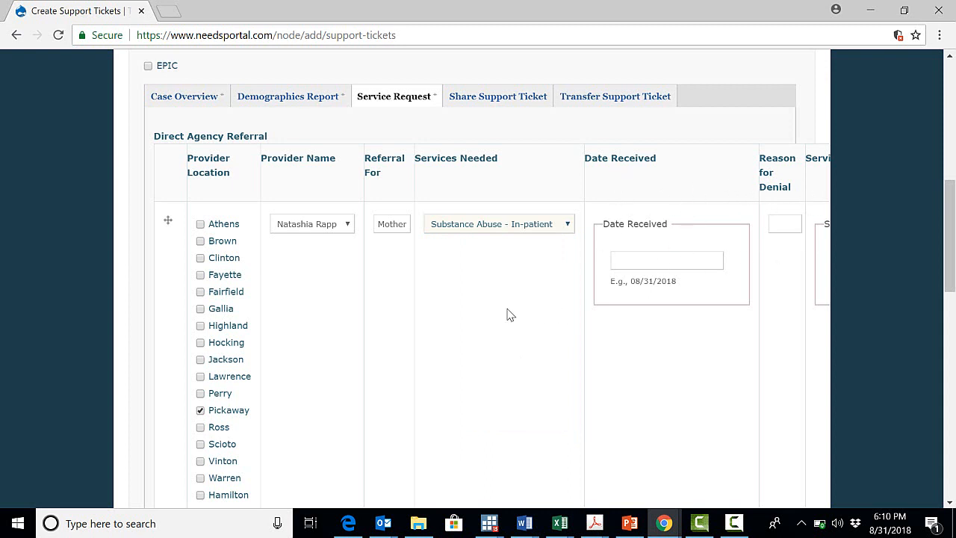
Add a second direct agency referral with Pickaway as the provider location and choose the provider's name.
scroll(507, 314, "down", 3)
scroll(507, 314, "up", 2)
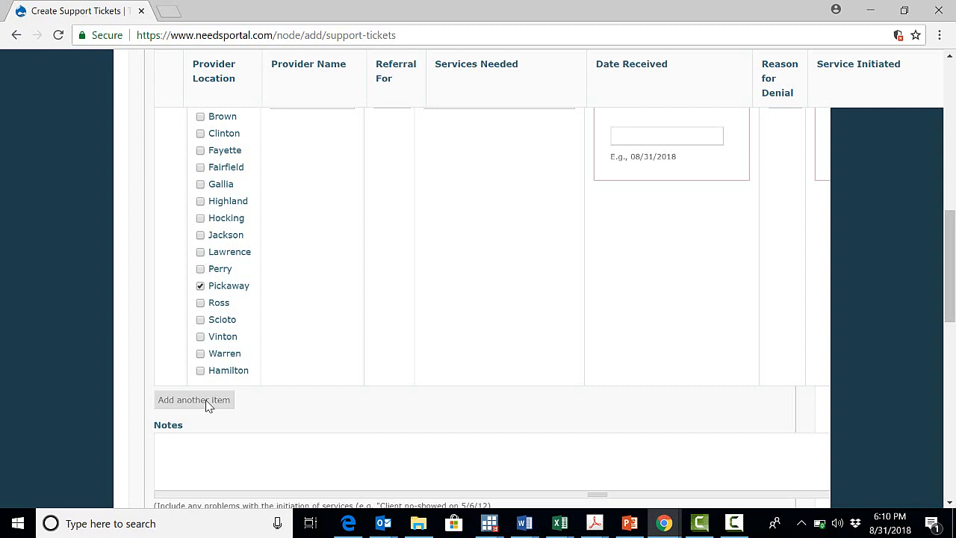
left_click(195, 400)
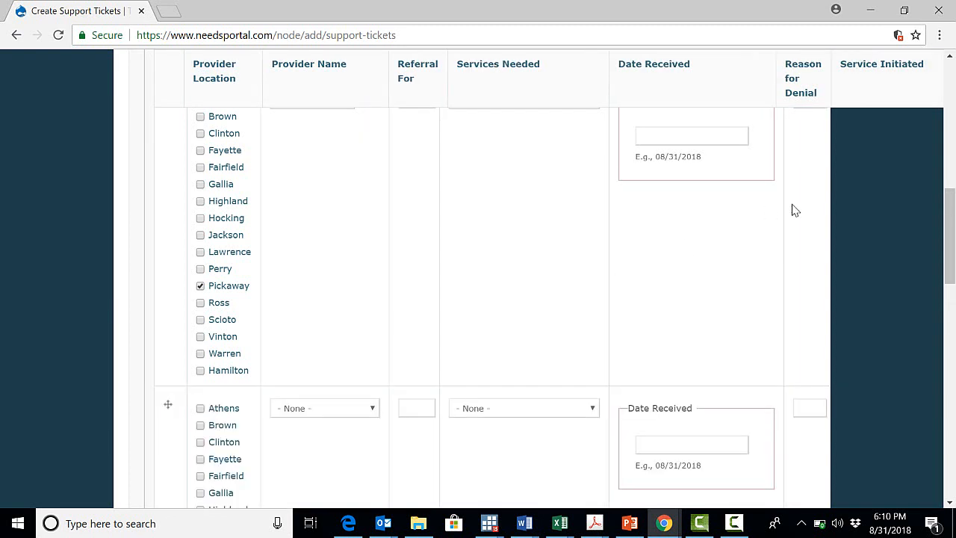
scroll(795, 211, "down", 3)
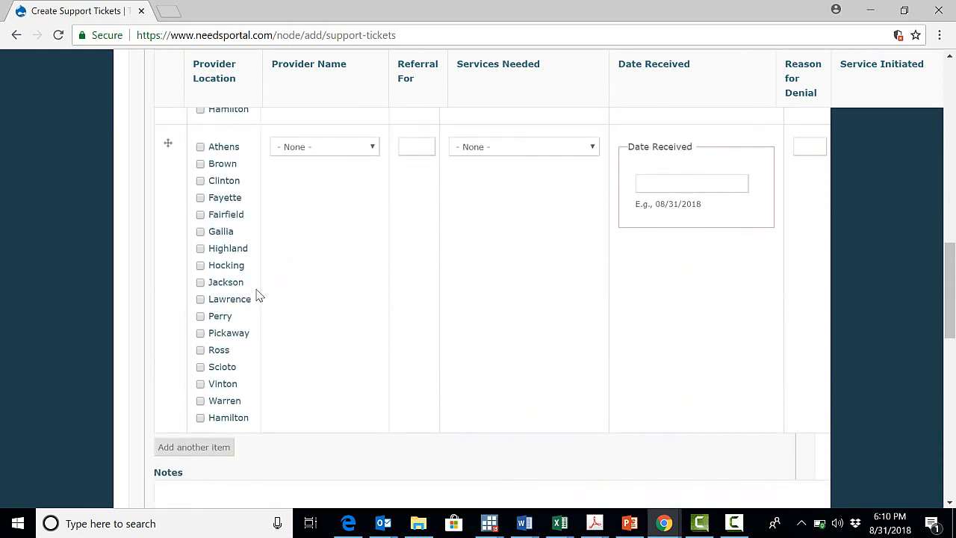
left_click(200, 333)
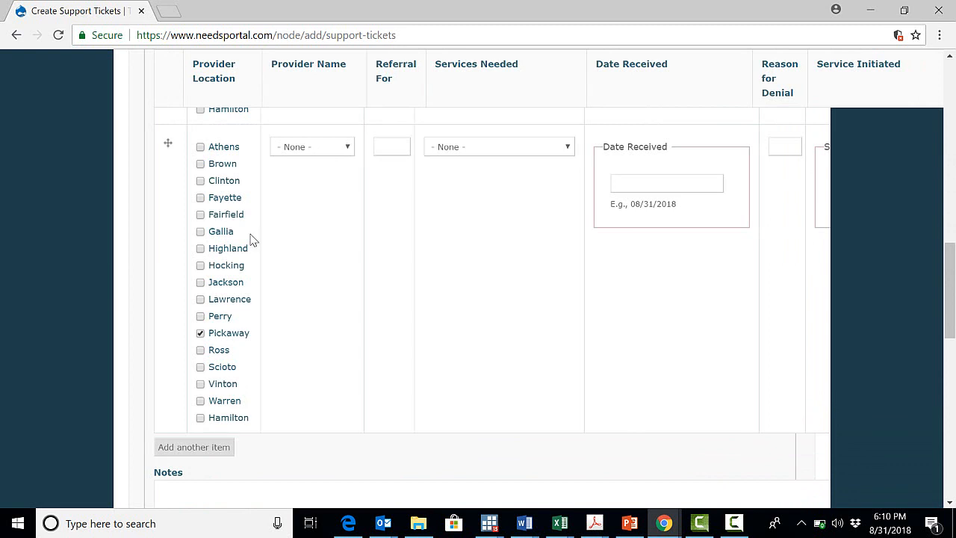
left_click(348, 147)
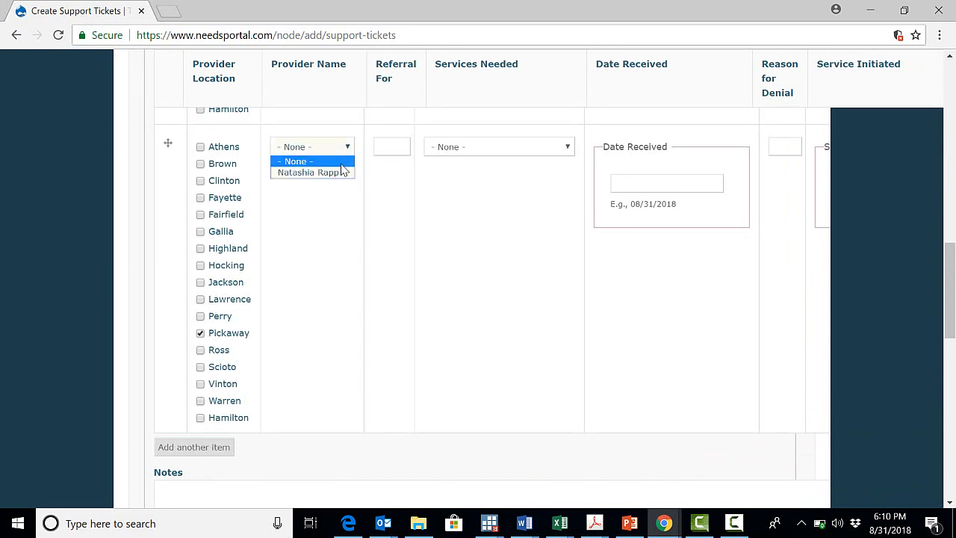
left_click(337, 173)
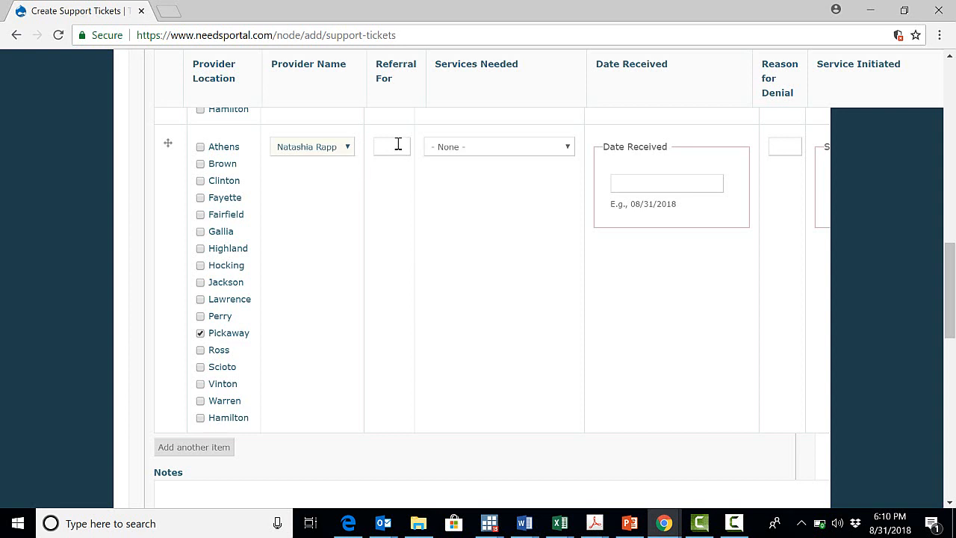
Make the second referral for "4 year old boy" with Counseling - Individual/Child as the service needed.
type("4 year old boy")
left_click(568, 148)
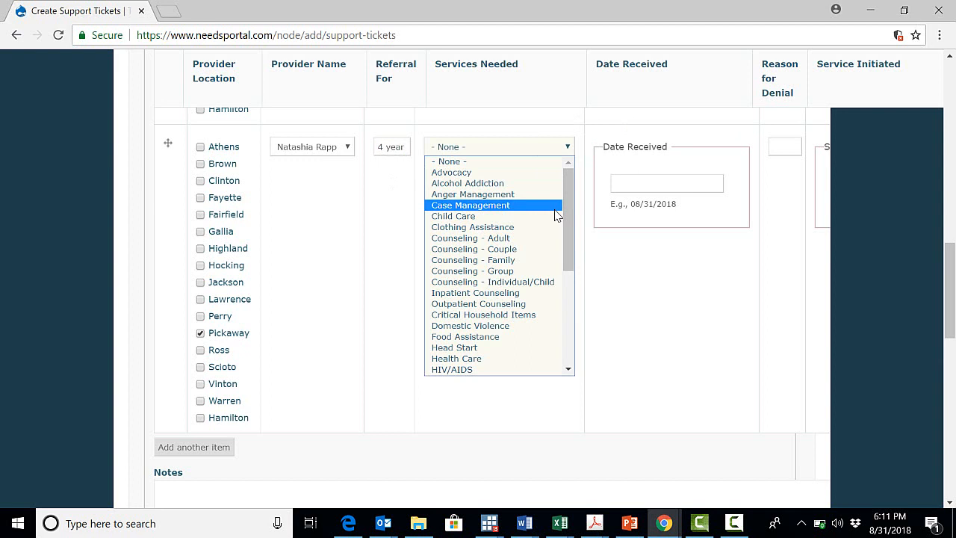
left_click(538, 283)
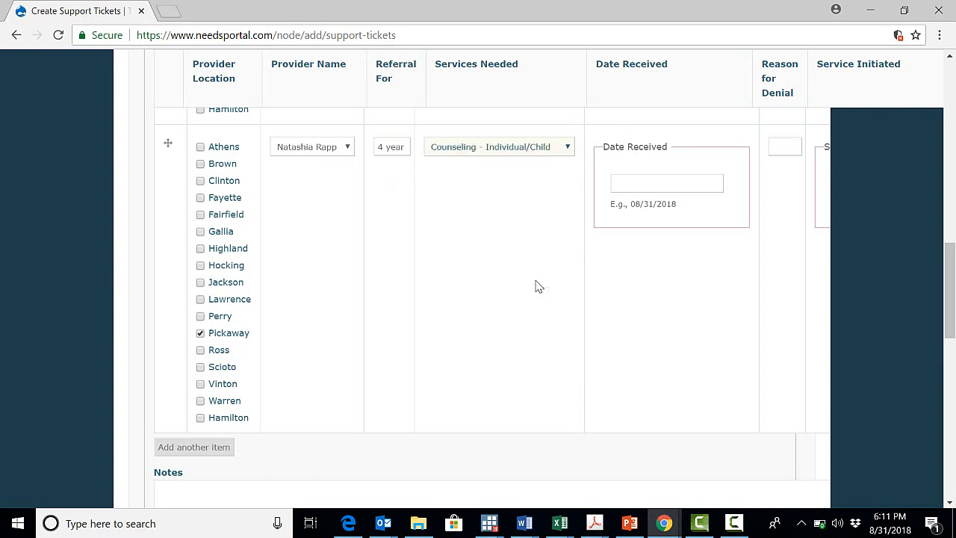
Enter the request "Refrigerator for a family of two" in the Needs Table with Pickaway and Fairfield as locations.
scroll(538, 286, "up", 4)
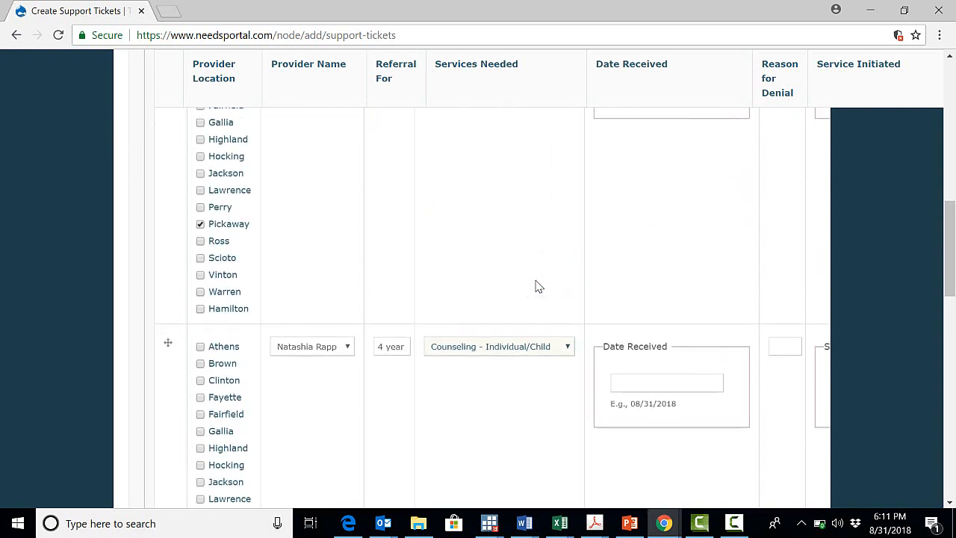
scroll(537, 286, "up", 2)
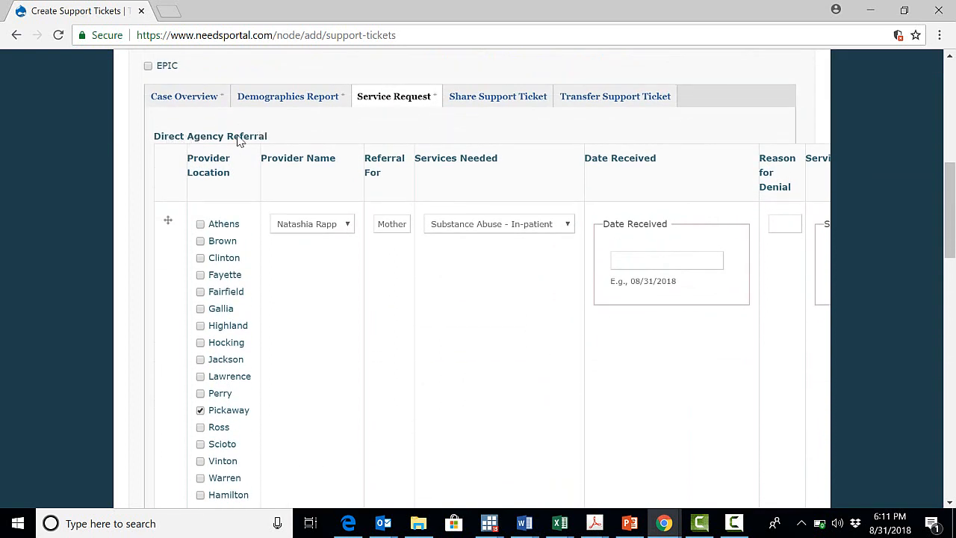
scroll(442, 289, "down", 6)
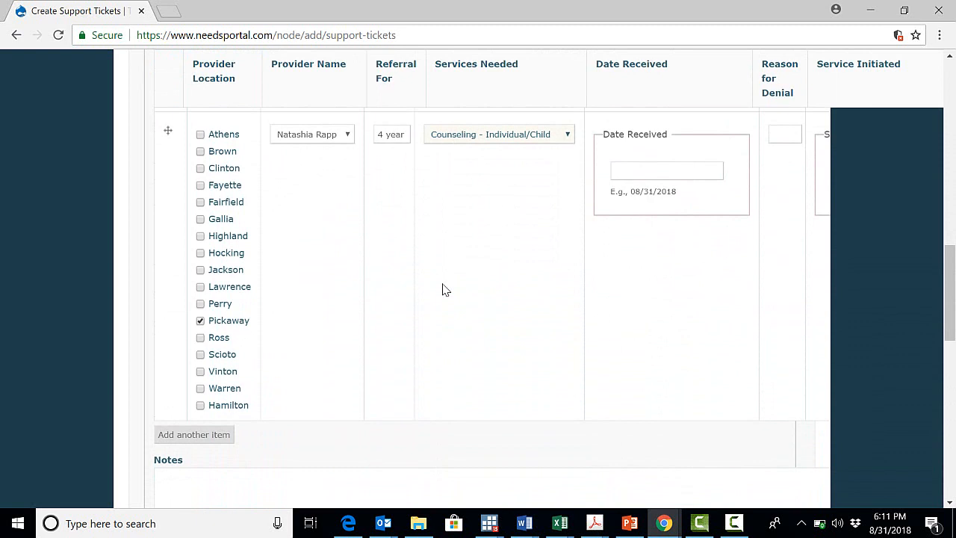
scroll(442, 288, "down", 5)
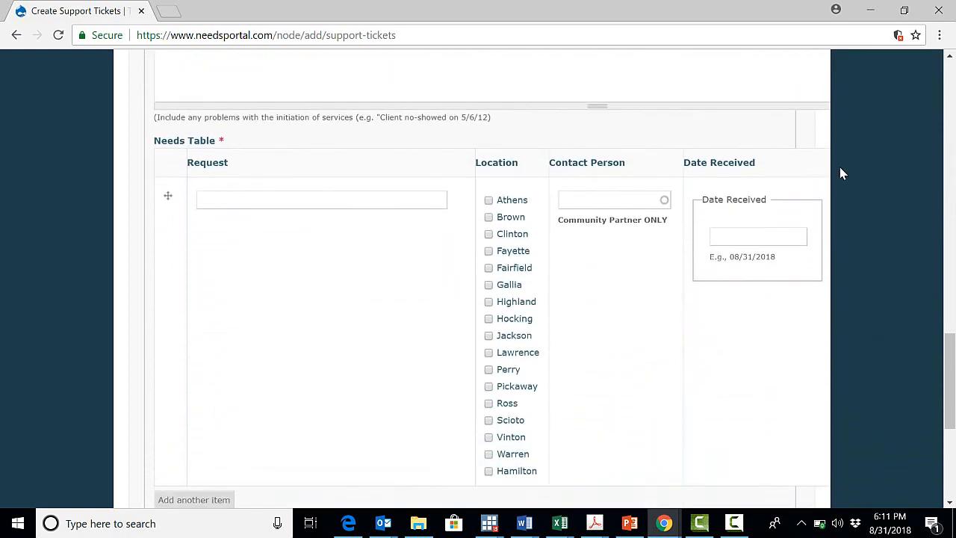
scroll(840, 168, "down", 1)
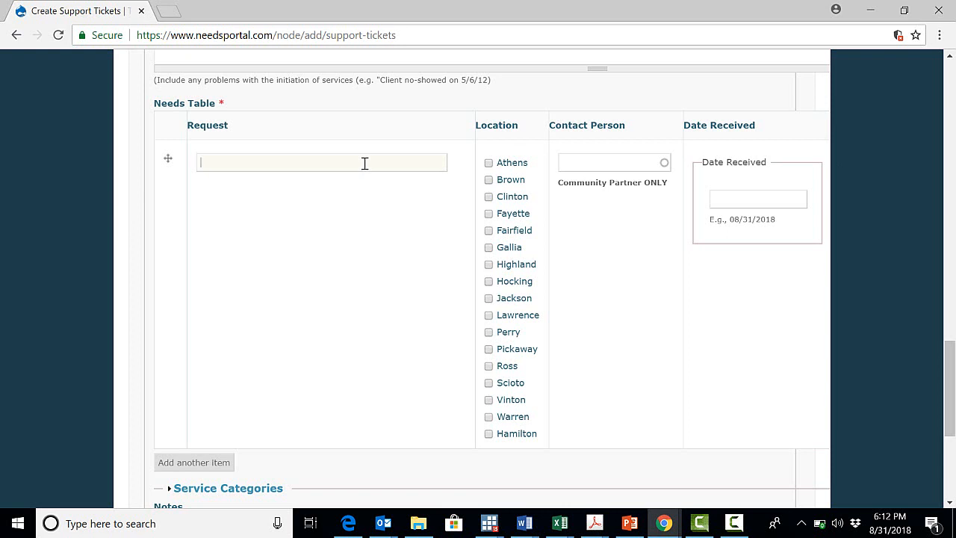
type("Refrigerator for a family of two")
left_click(489, 350)
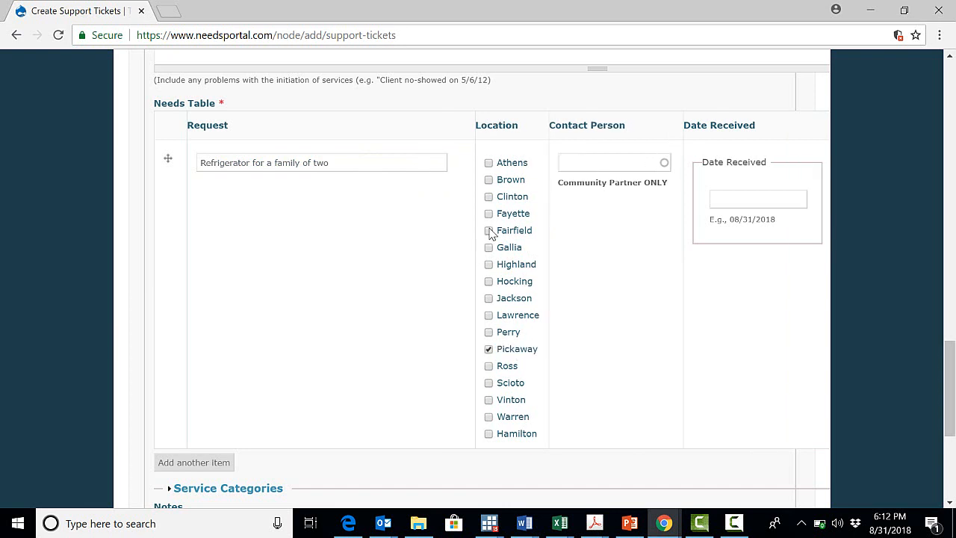
left_click(490, 230)
Expand the service categories and mark the request as Critical Household Items.
scroll(418, 299, "down", 2)
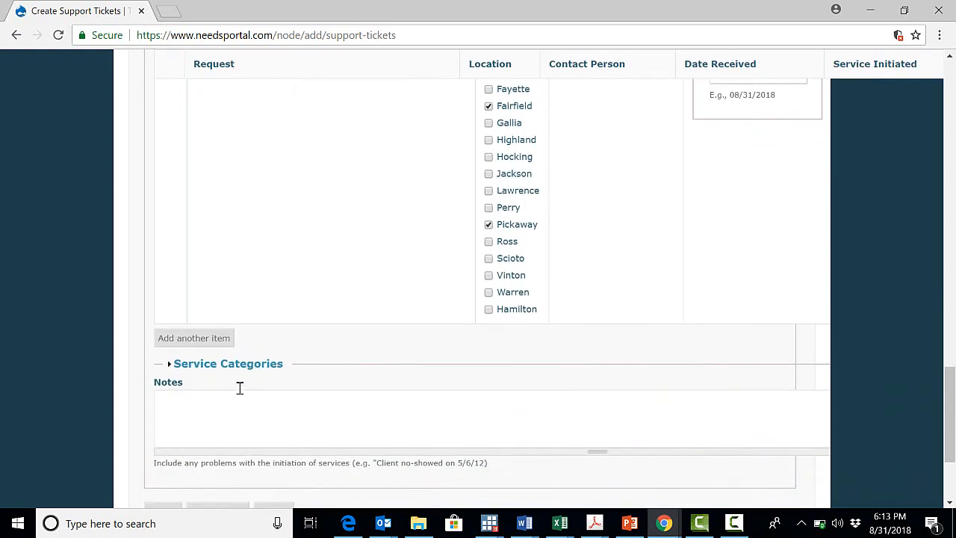
left_click(248, 365)
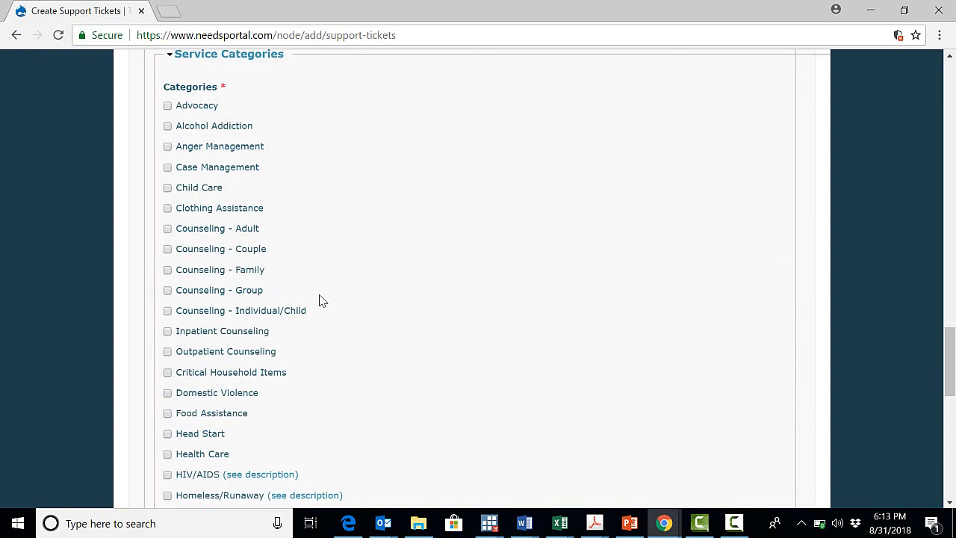
scroll(319, 298, "down", 1)
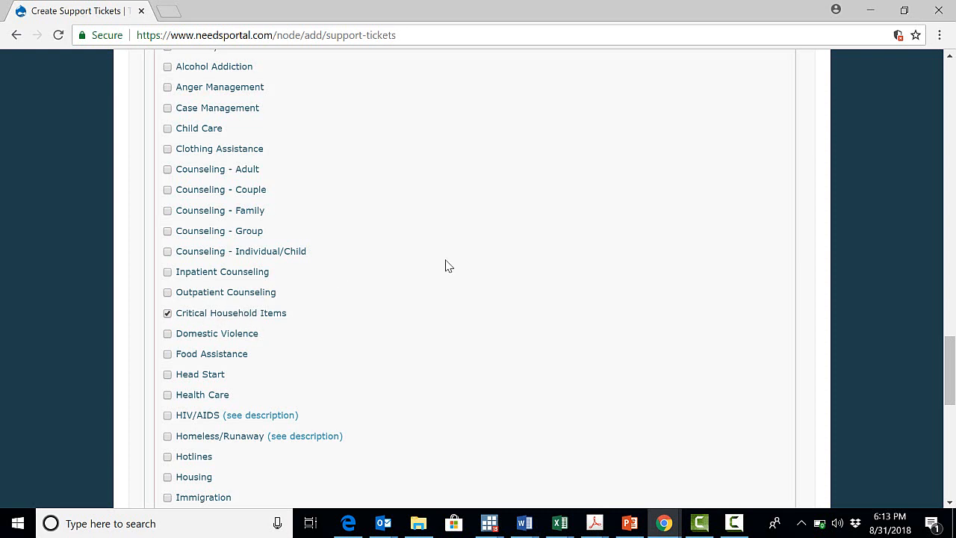
Share the support ticket with the "Test Test" account.
scroll(447, 266, "down", 6)
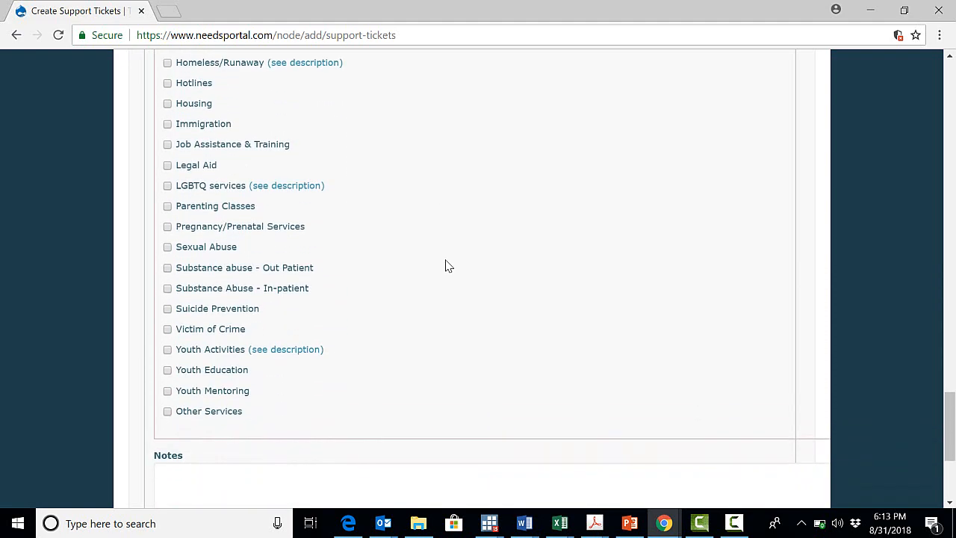
scroll(446, 266, "down", 3)
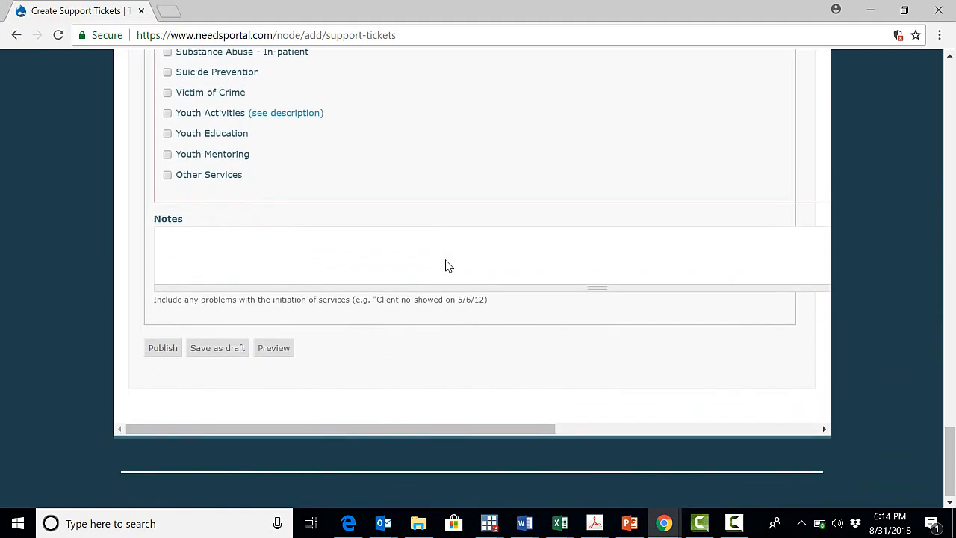
scroll(446, 265, "up", 12)
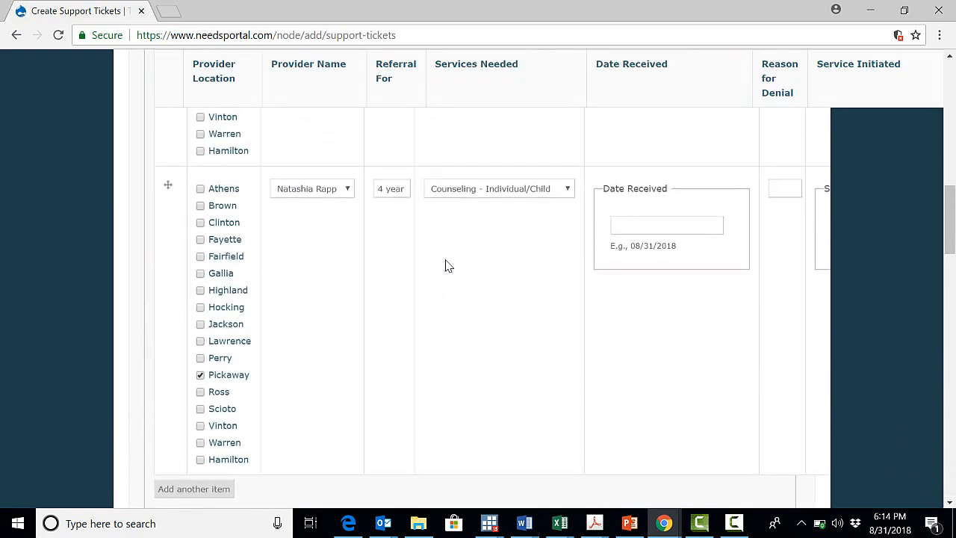
scroll(446, 266, "up", 7)
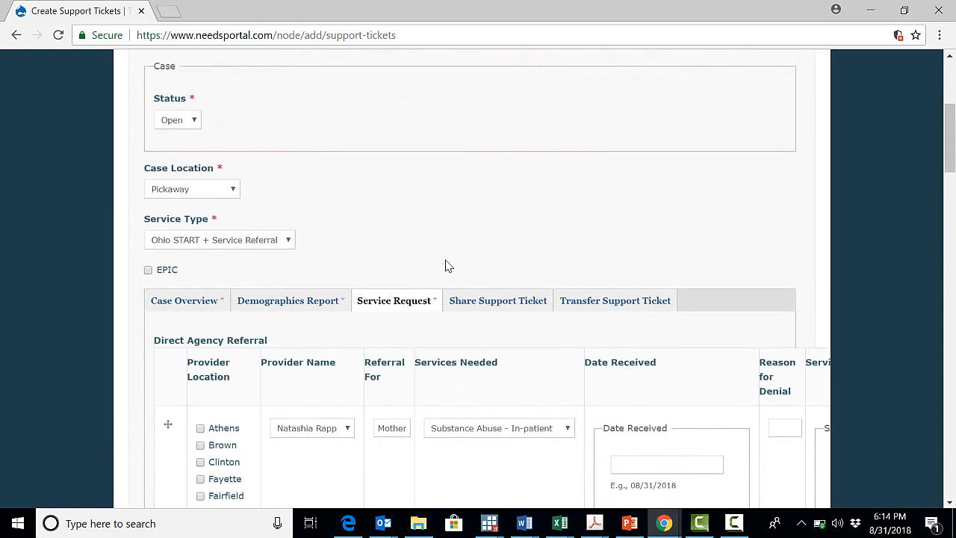
scroll(446, 265, "down", 2)
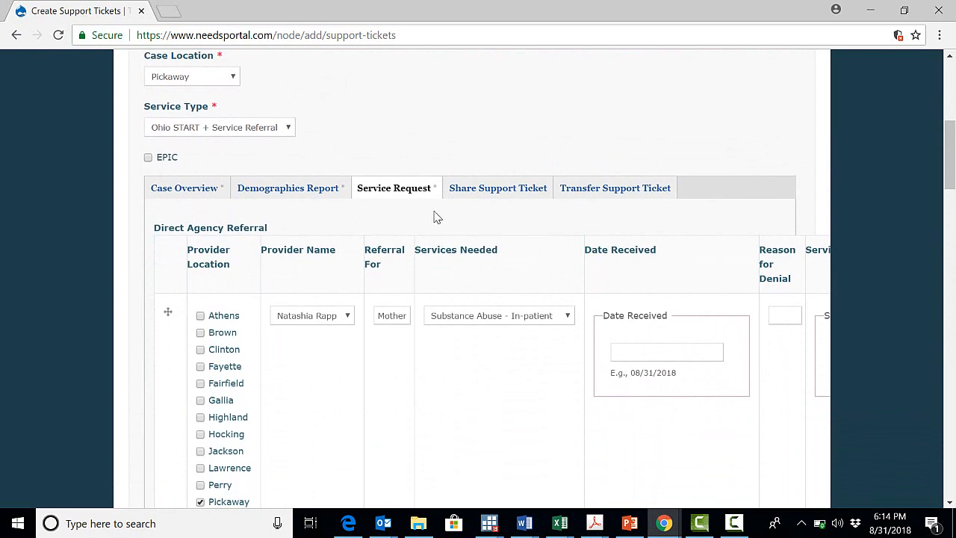
left_click(503, 199)
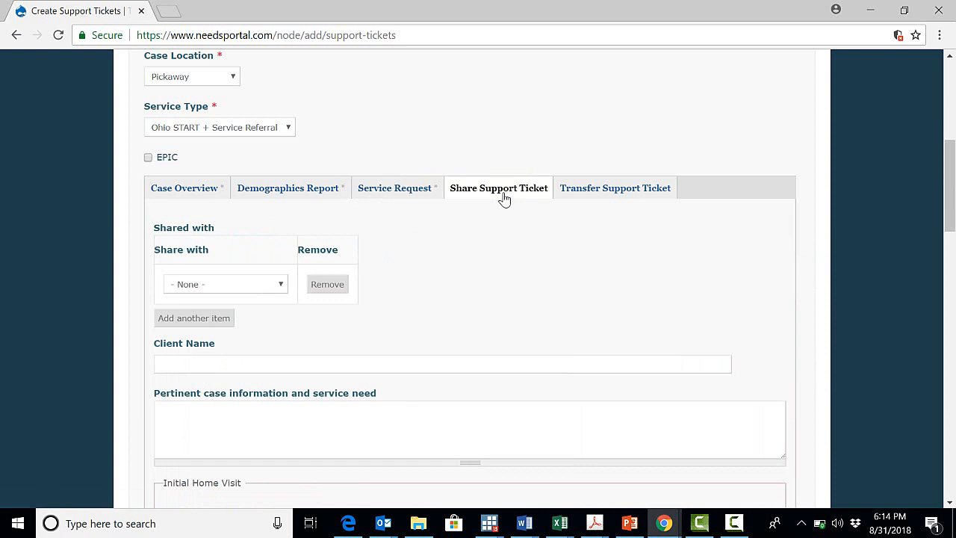
left_click(282, 284)
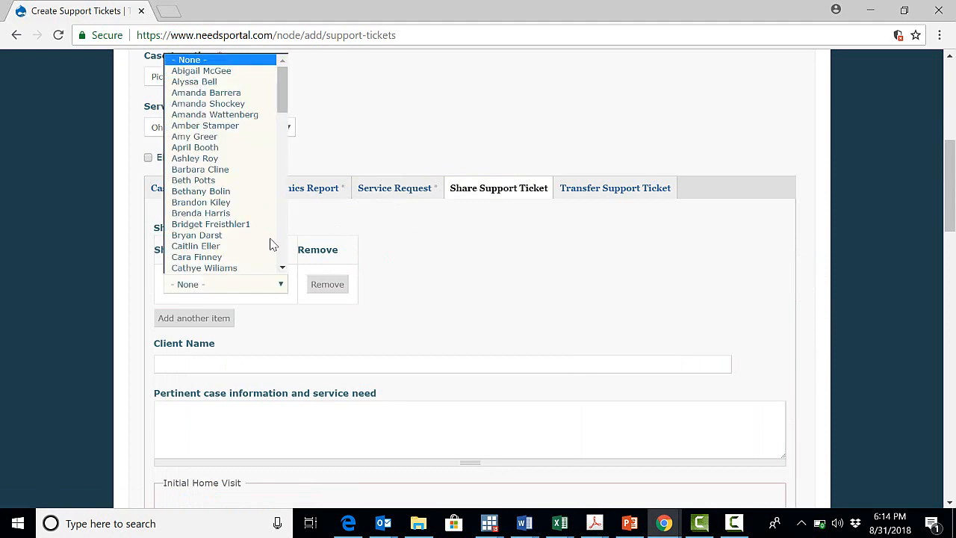
scroll(253, 175, "down", 1)
scroll(252, 175, "down", 15)
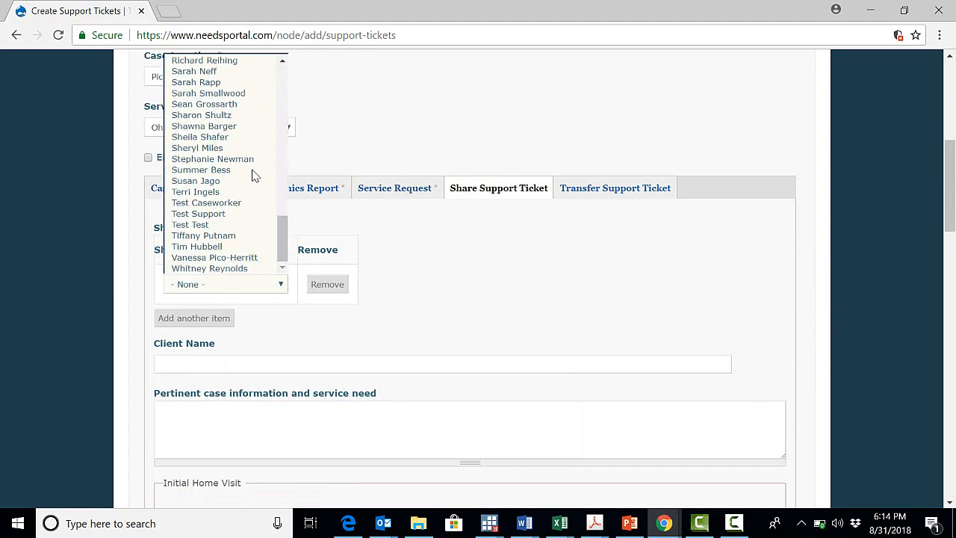
scroll(253, 176, "up", 10)
scroll(252, 175, "down", 10)
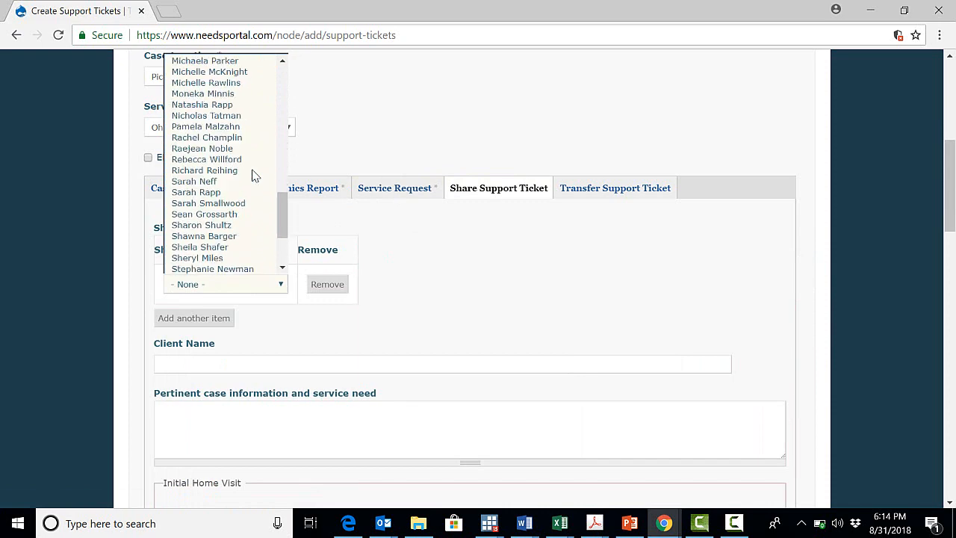
scroll(253, 176, "up", 8)
scroll(253, 176, "down", 8)
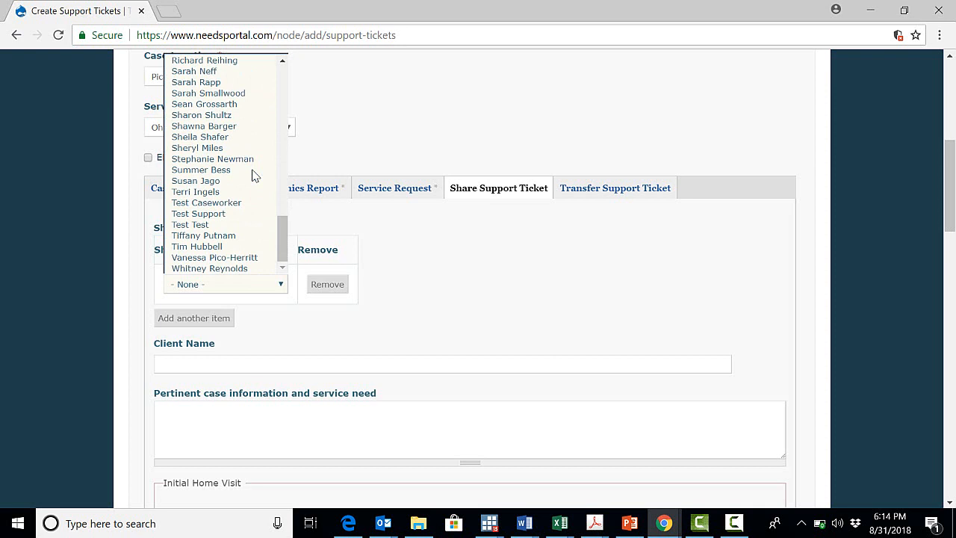
left_click(232, 227)
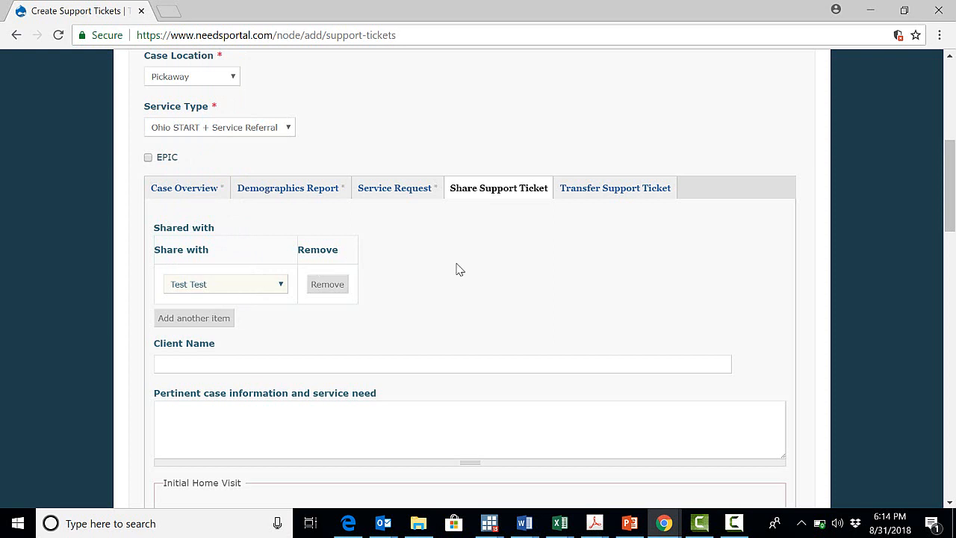
Enter the client's name and "There is a guard" as the pertinent case information and service need.
scroll(460, 270, "down", 1)
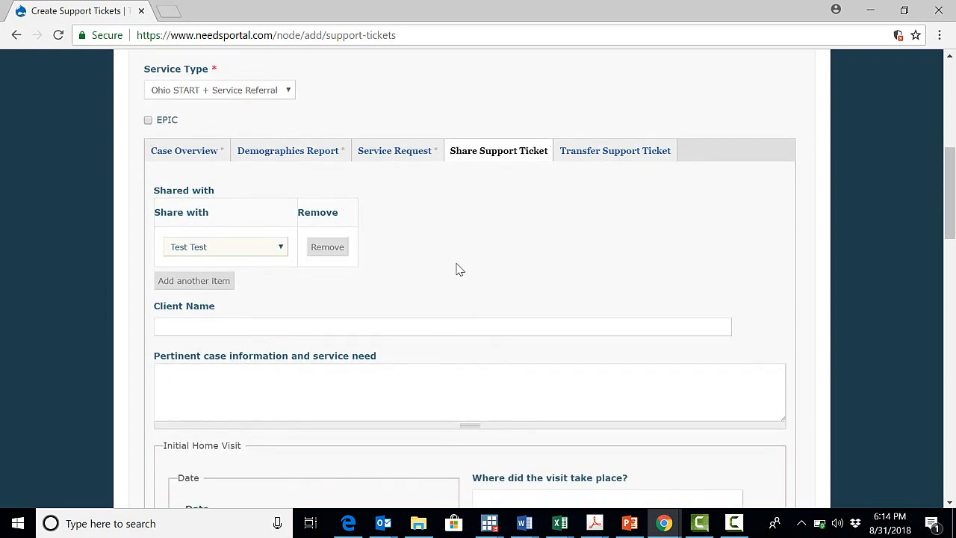
scroll(459, 269, "down", 3)
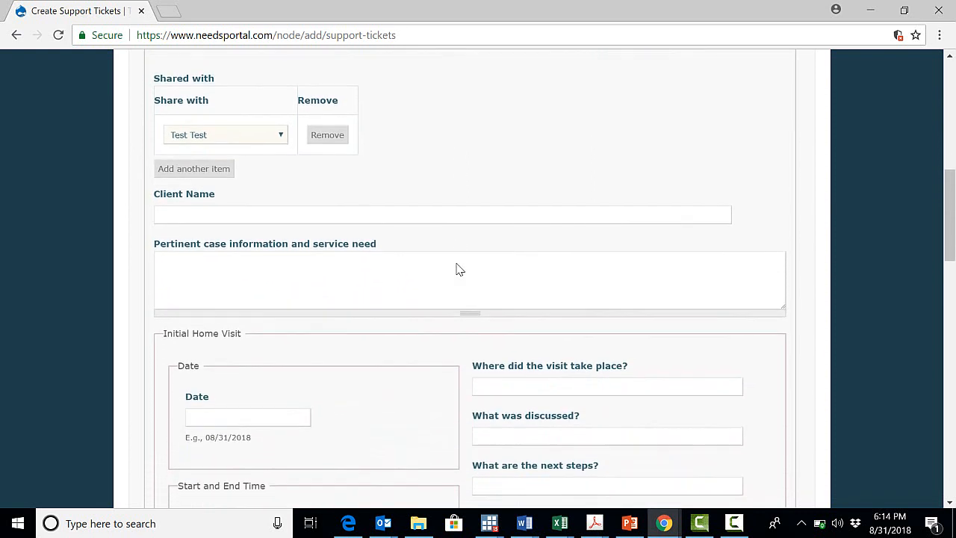
left_click(456, 212)
type("Jane D.")
left_click(418, 273)
type("There is a guard")
Examine the Initial Home Visit and Weekly Visit sections of the shared ticket, including their date, time, attendance and notes fields.
scroll(562, 251, "down", 2)
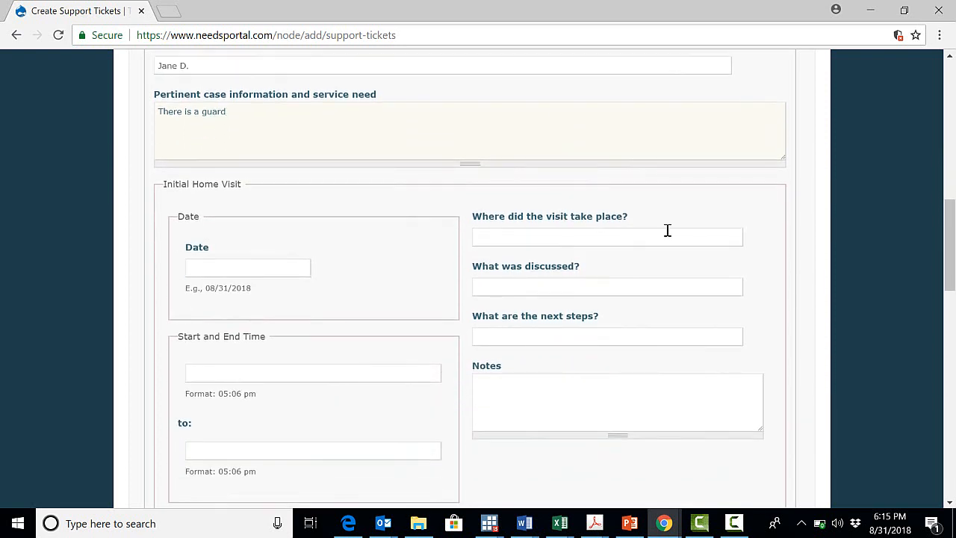
scroll(773, 219, "down", 2)
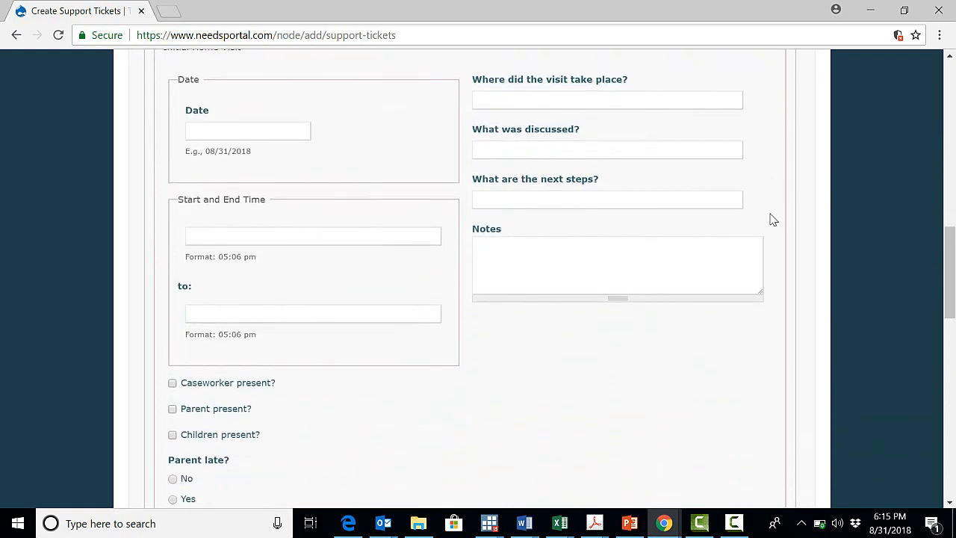
scroll(772, 219, "down", 6)
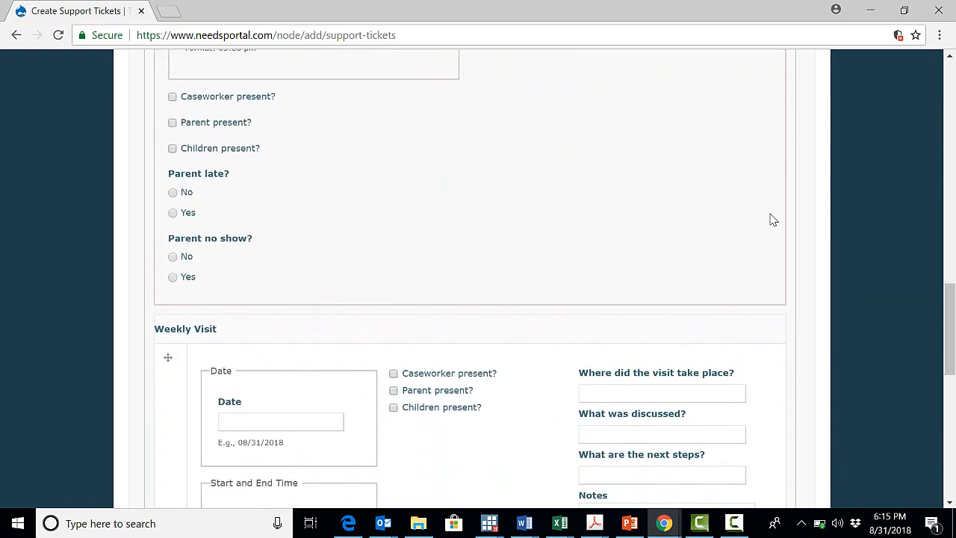
scroll(773, 220, "up", 6)
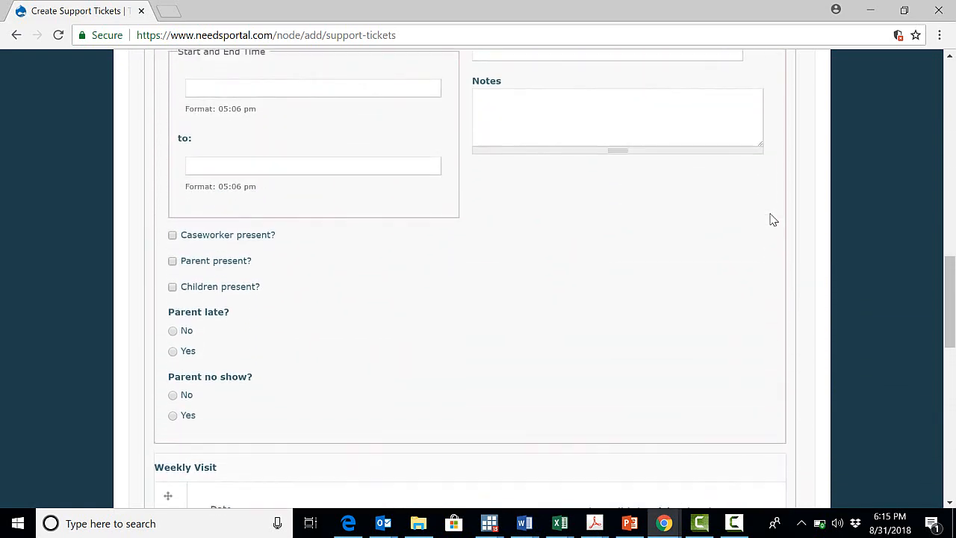
scroll(773, 220, "up", 2)
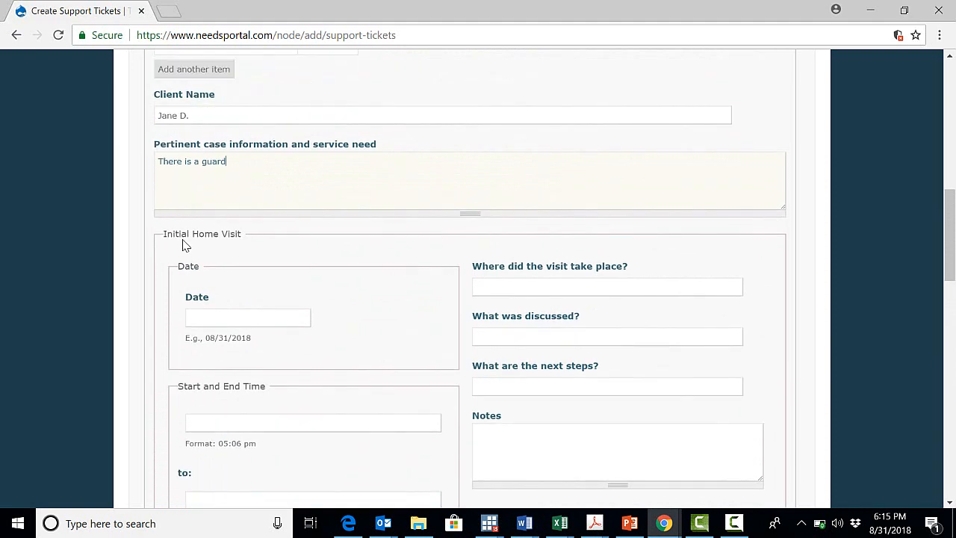
scroll(289, 255, "down", 8)
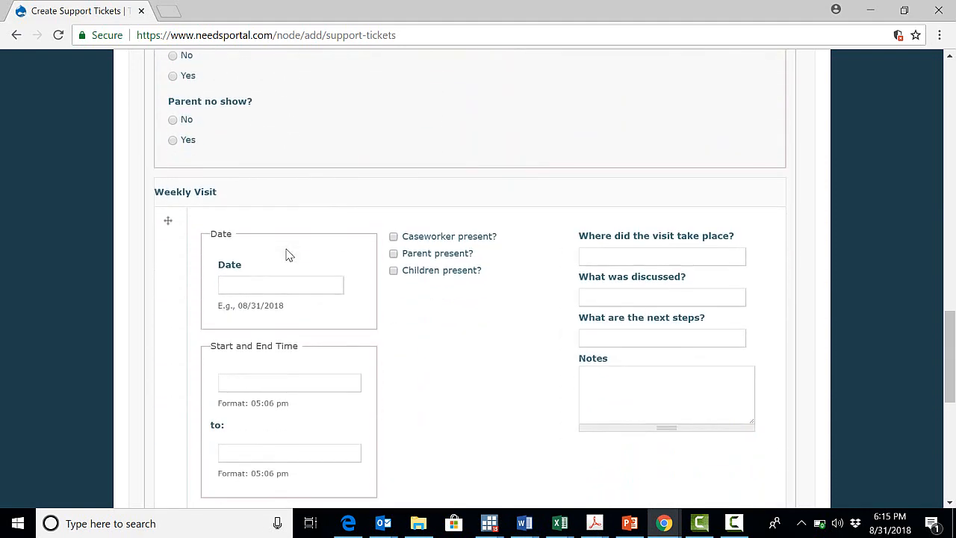
scroll(289, 255, "up", 4)
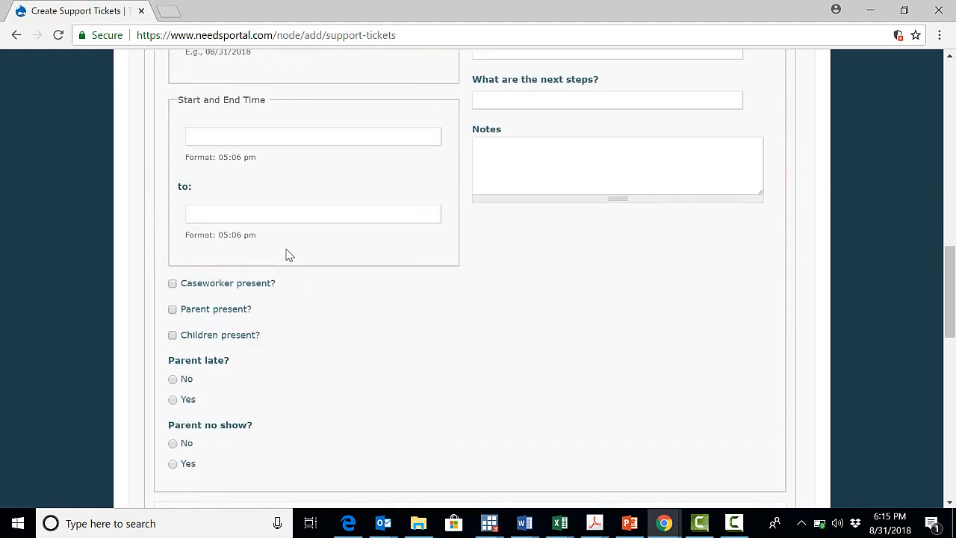
scroll(289, 256, "up", 5)
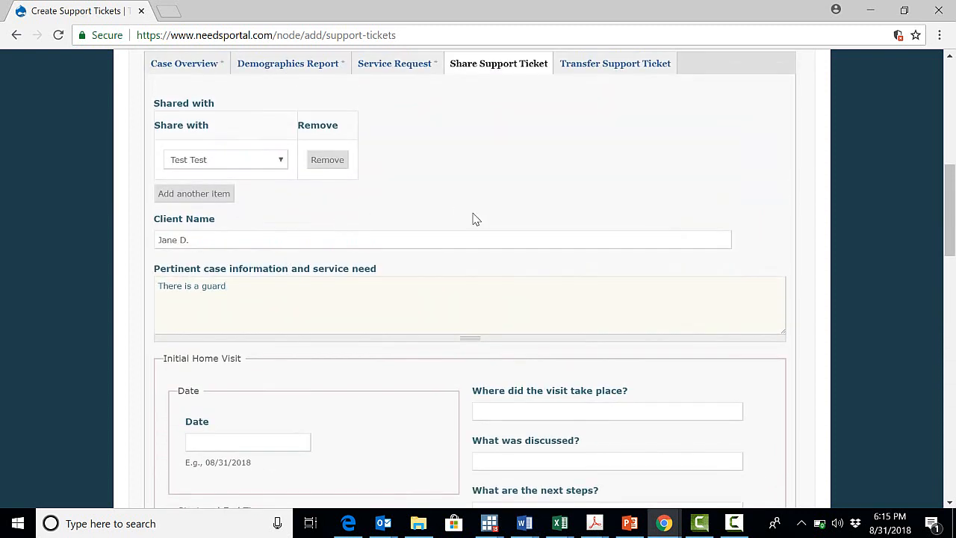
scroll(476, 218, "up", 1)
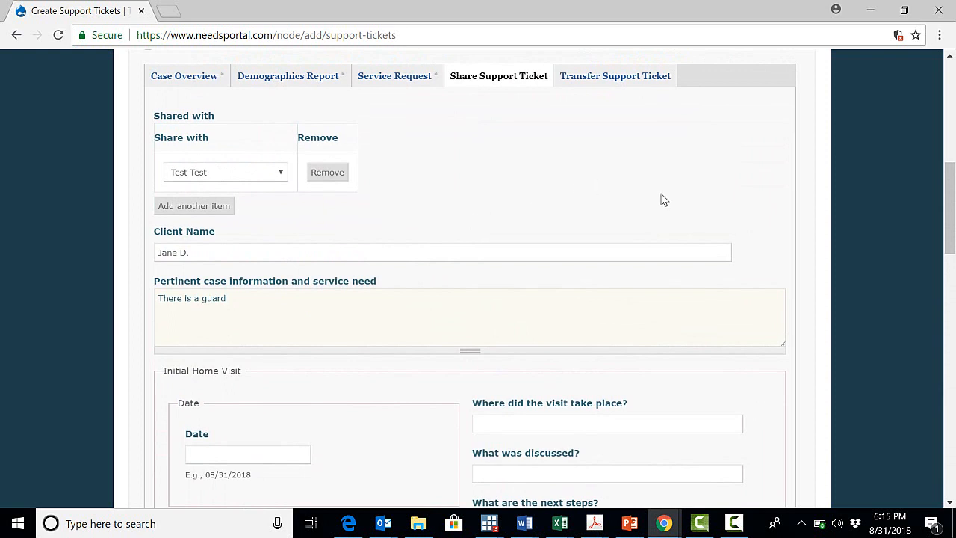
scroll(661, 199, "up", 2)
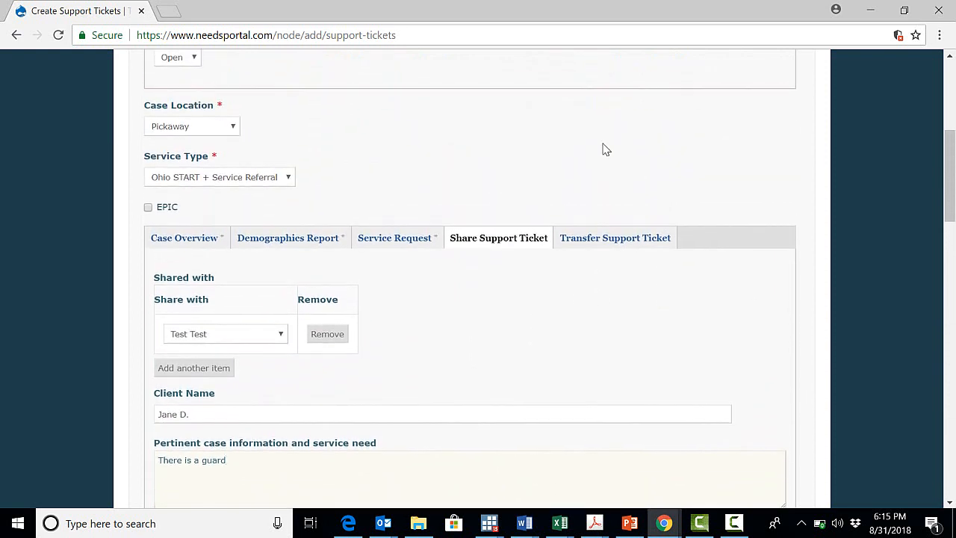
Review the Case Overview, from the UNCOPE assessment and urine screening to the family's service needs.
left_click(185, 239)
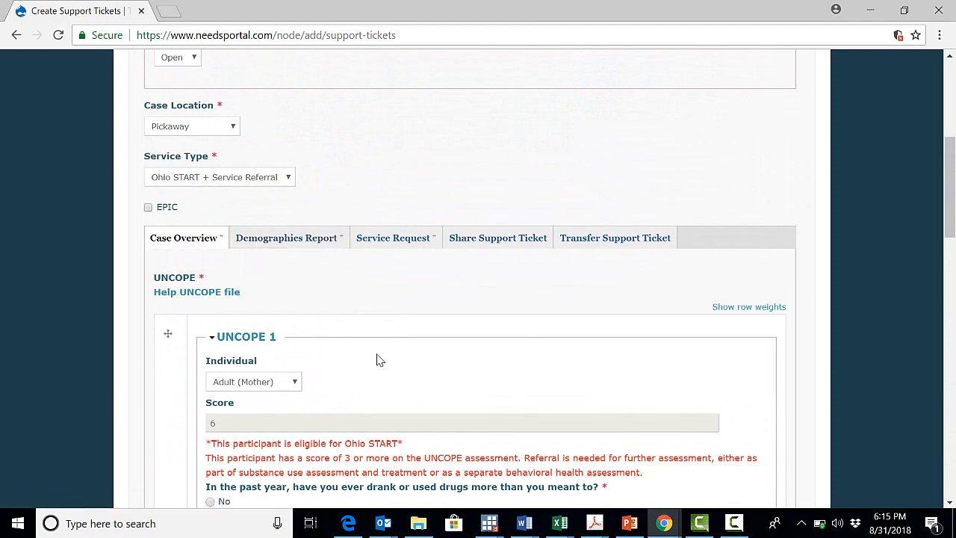
scroll(377, 360, "down", 1)
scroll(377, 357, "down", 15)
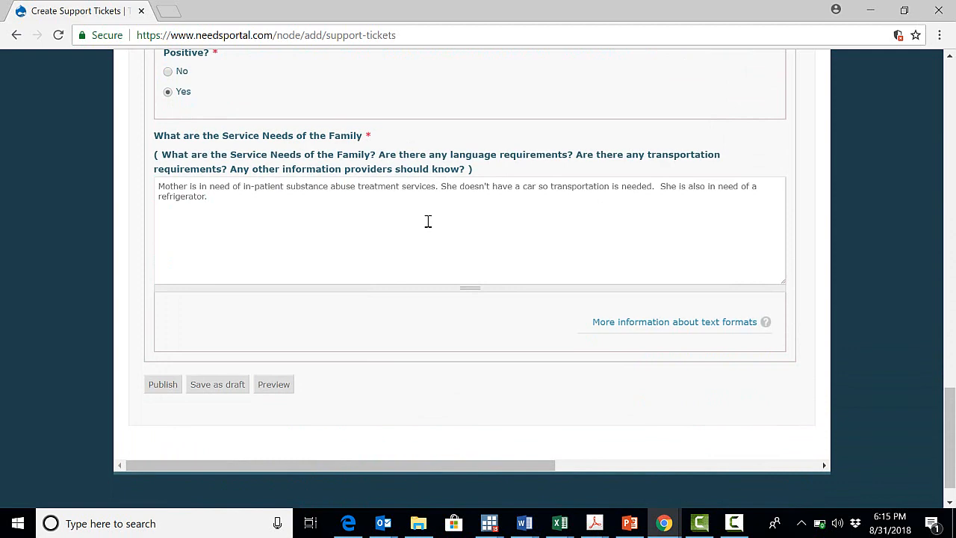
scroll(428, 221, "up", 10)
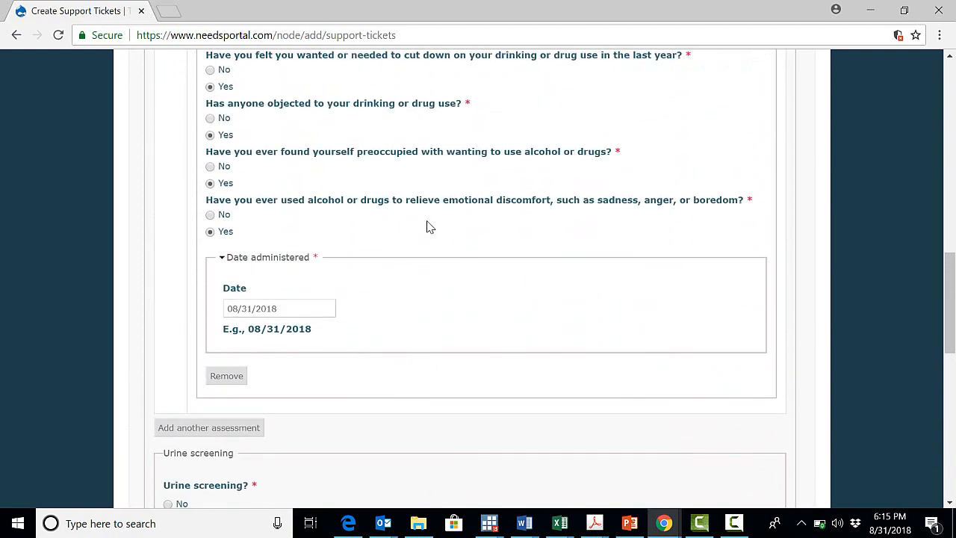
scroll(430, 226, "up", 6)
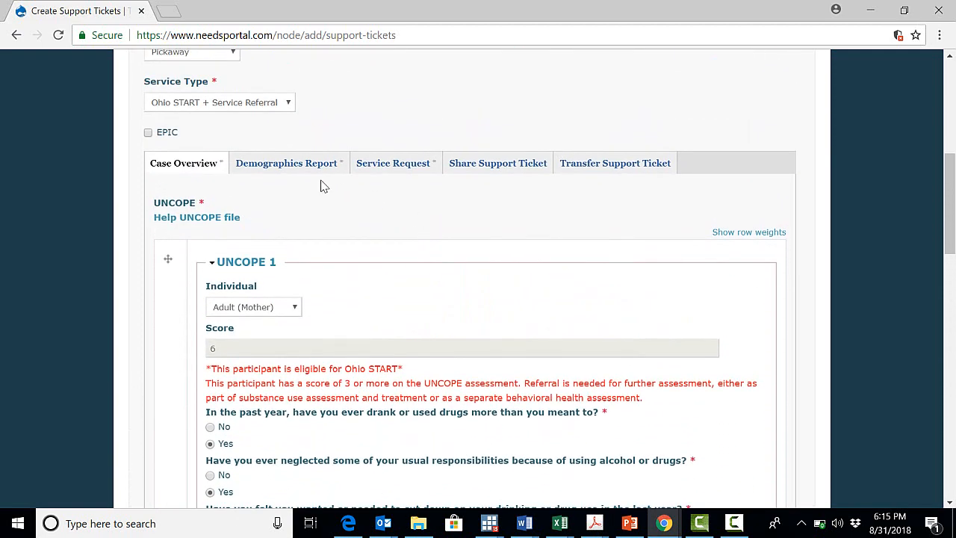
Review the Demographics Report, from the case dates and type through the mother's and child's household details to the child's CTAC and VOCA sections.
left_click(289, 164)
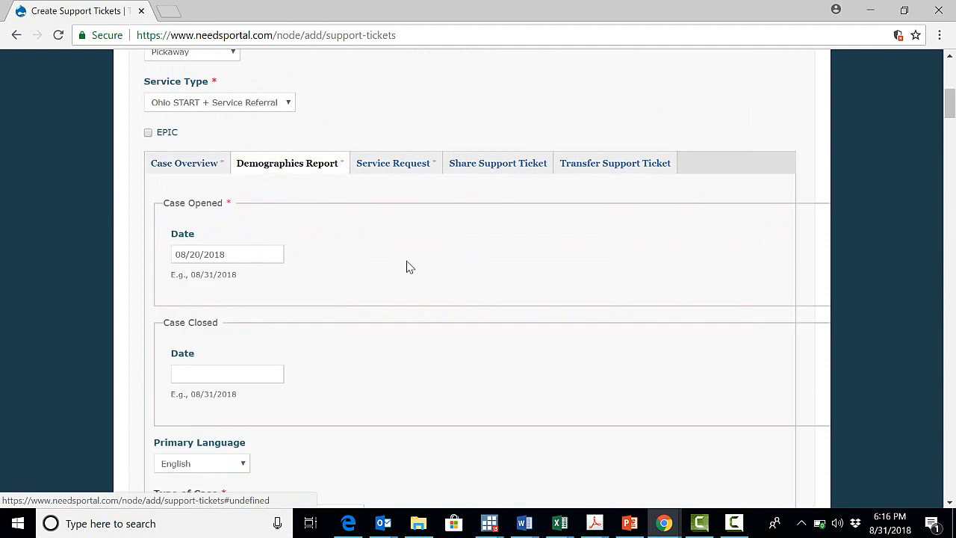
scroll(407, 267, "down", 3)
scroll(408, 267, "down", 1)
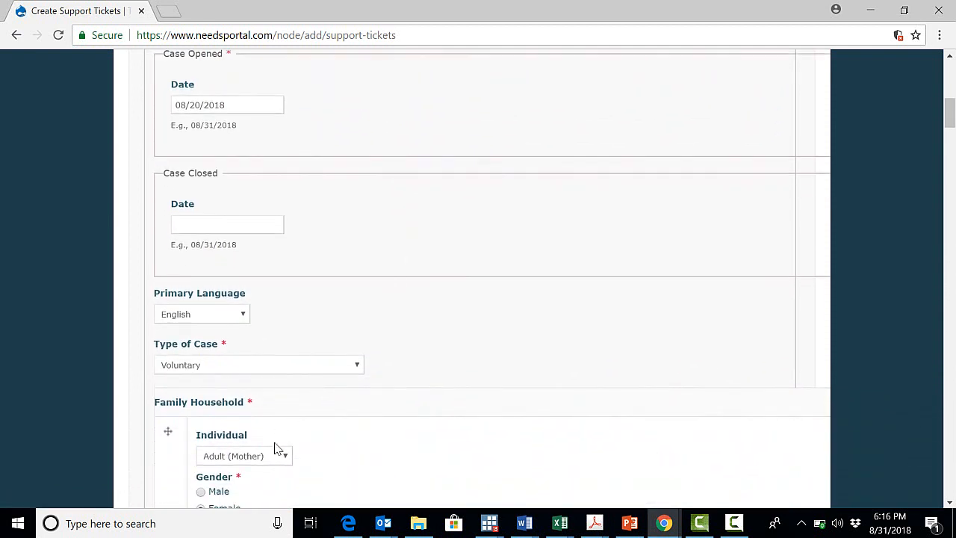
scroll(440, 415, "down", 1)
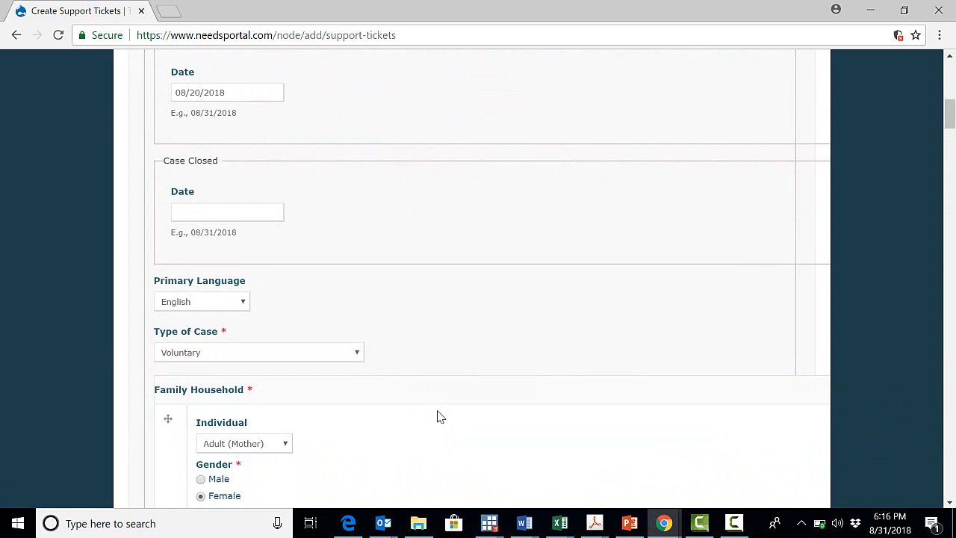
scroll(461, 378, "down", 5)
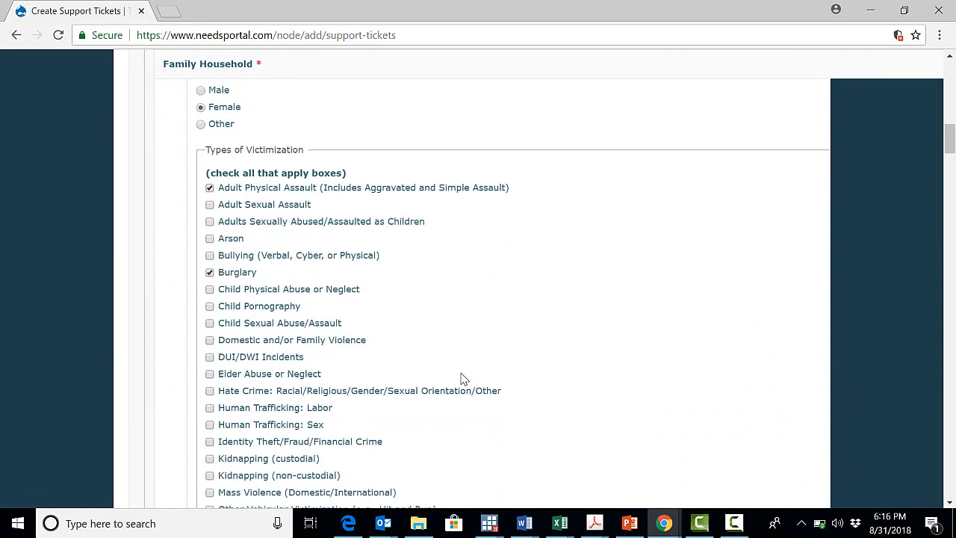
scroll(461, 378, "down", 8)
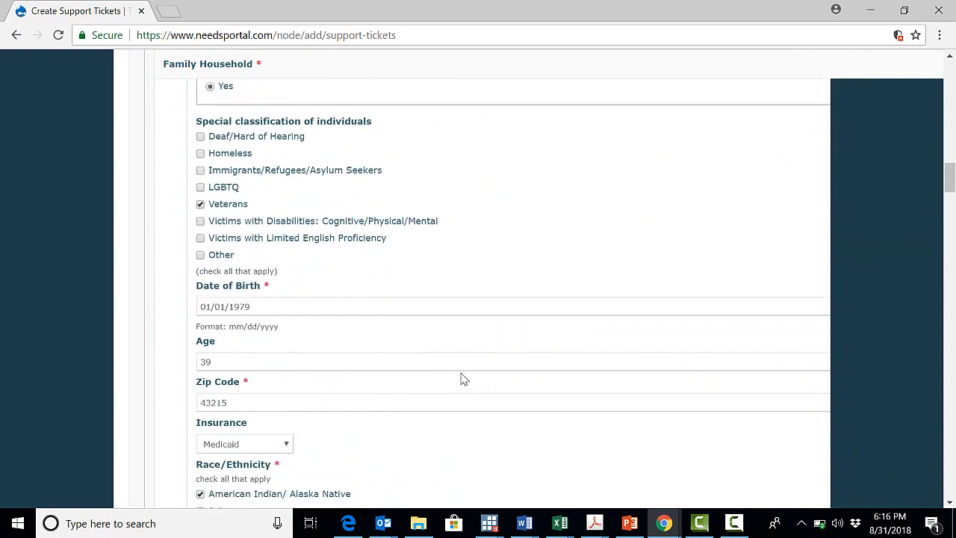
scroll(461, 378, "down", 5)
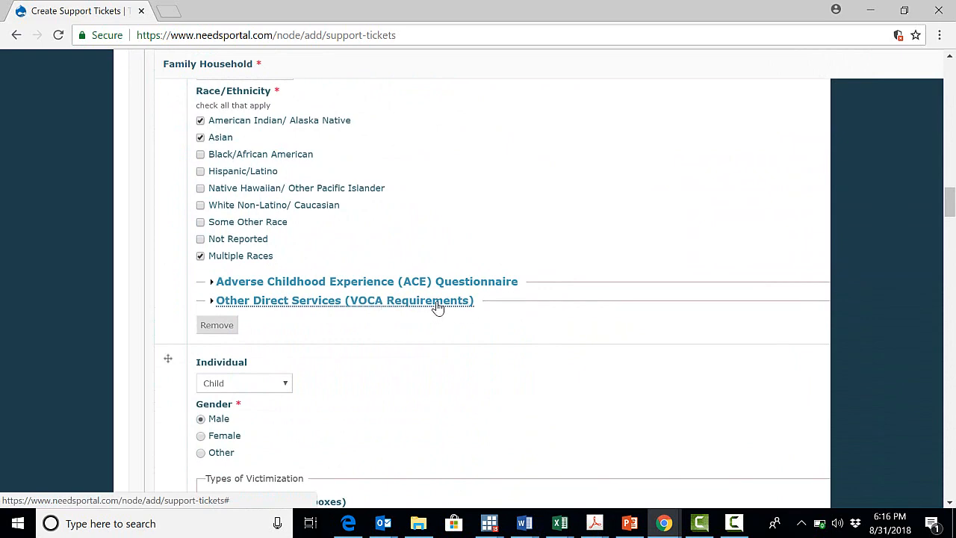
scroll(526, 341, "down", 9)
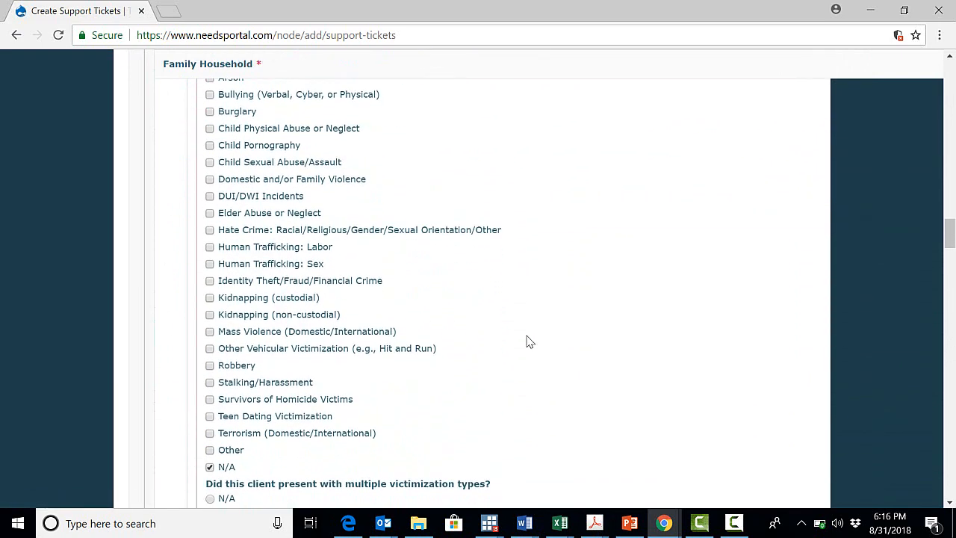
scroll(526, 341, "down", 9)
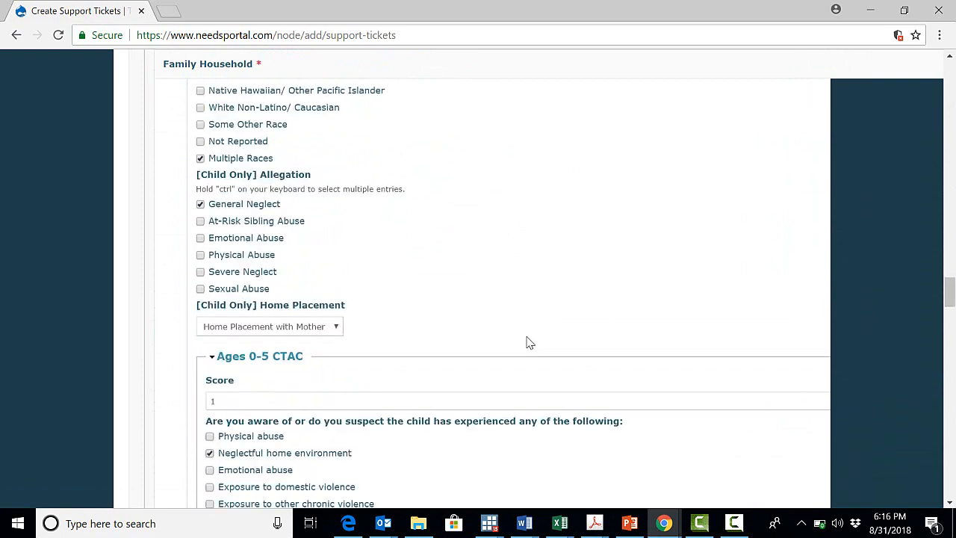
scroll(526, 341, "down", 3)
scroll(527, 342, "up", 2)
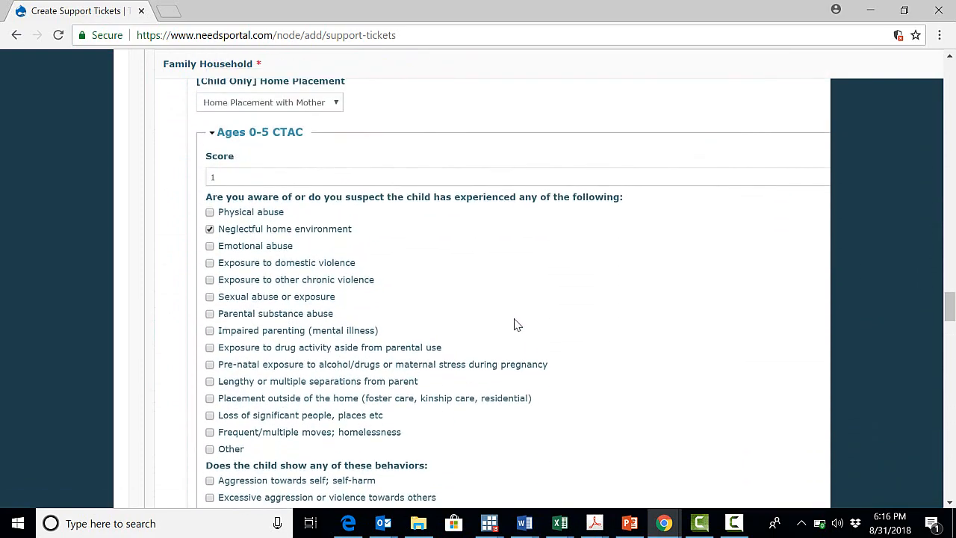
scroll(424, 247, "down", 8)
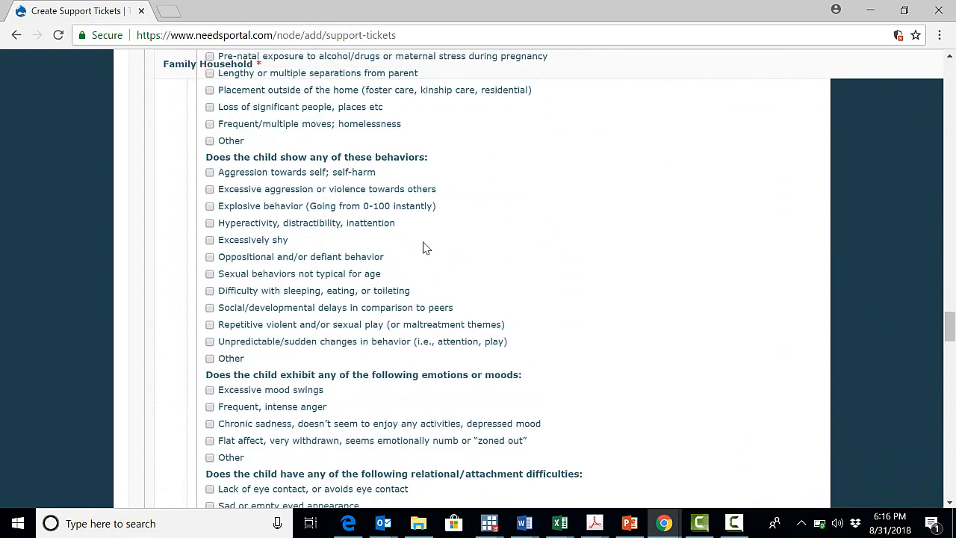
scroll(424, 247, "down", 5)
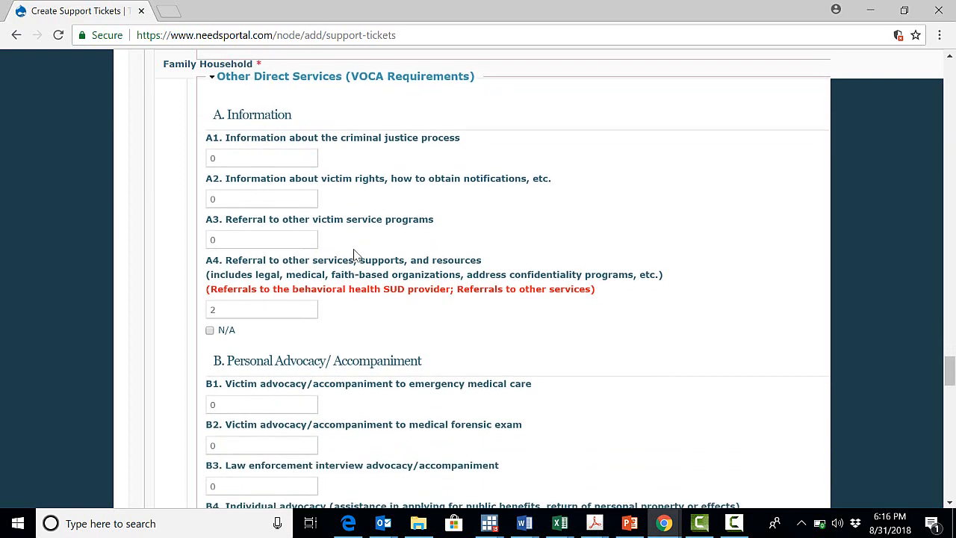
Collapse the child's Other Direct Services (VOCA Requirements) and Ages 0-5 CTAC sections in the Demographics Report.
left_click(413, 78)
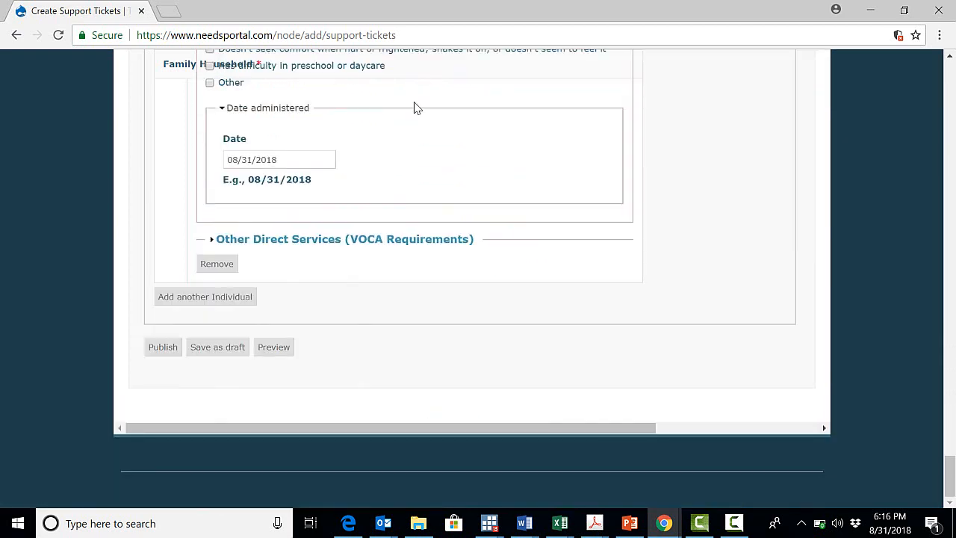
scroll(439, 165, "up", 10)
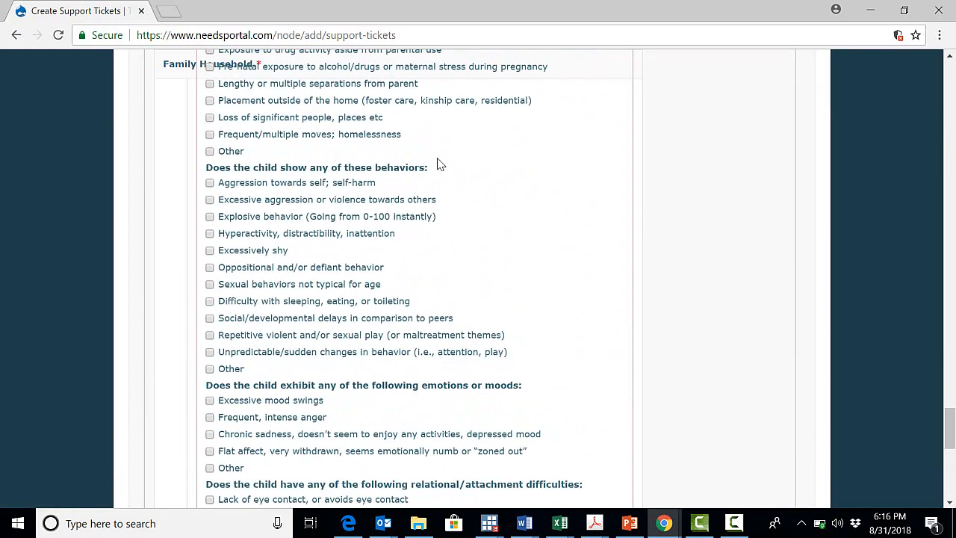
left_click(295, 212)
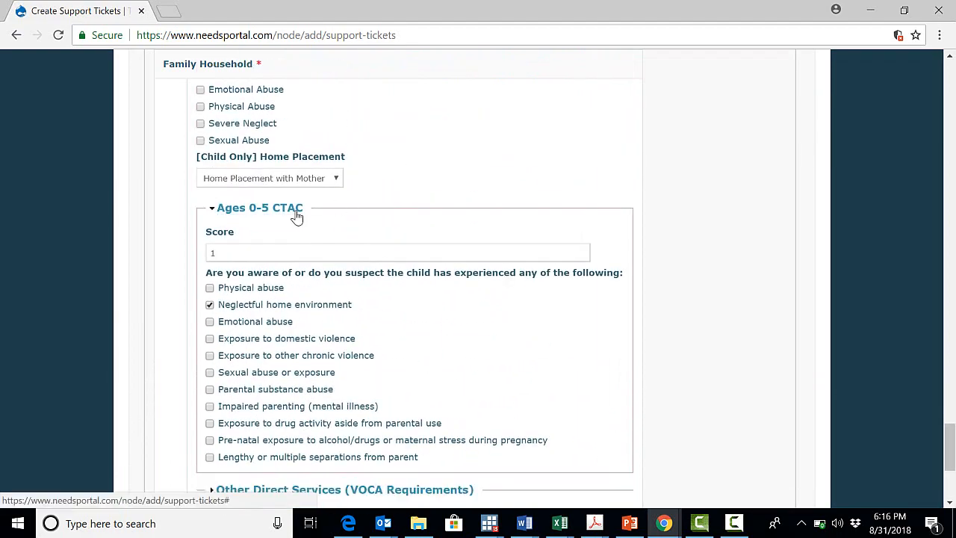
scroll(519, 196, "up", 20)
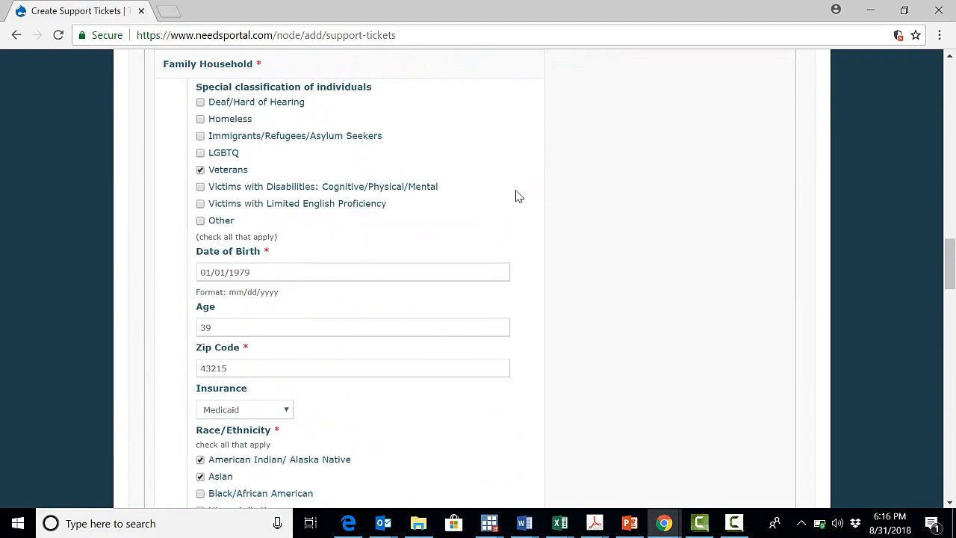
scroll(519, 196, "up", 6)
right_click(515, 191)
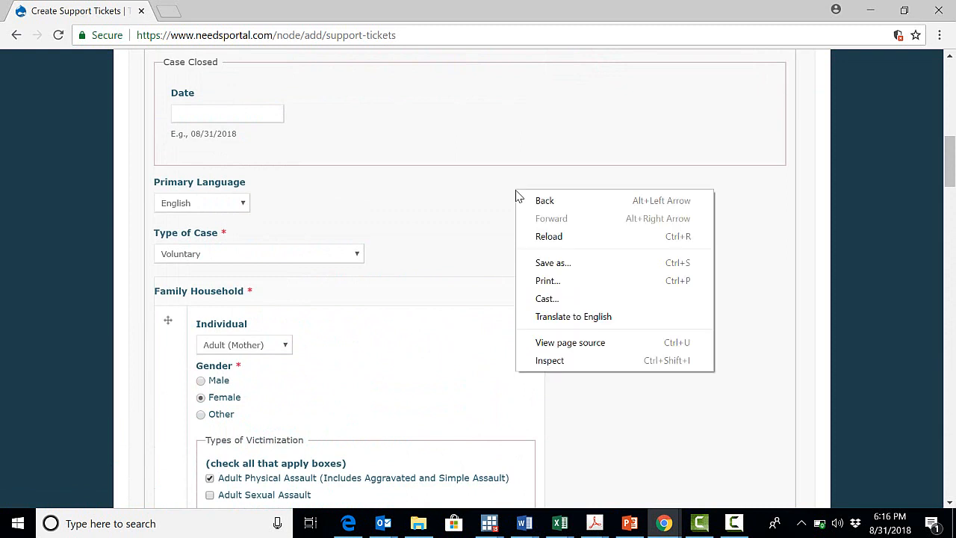
left_click(577, 143)
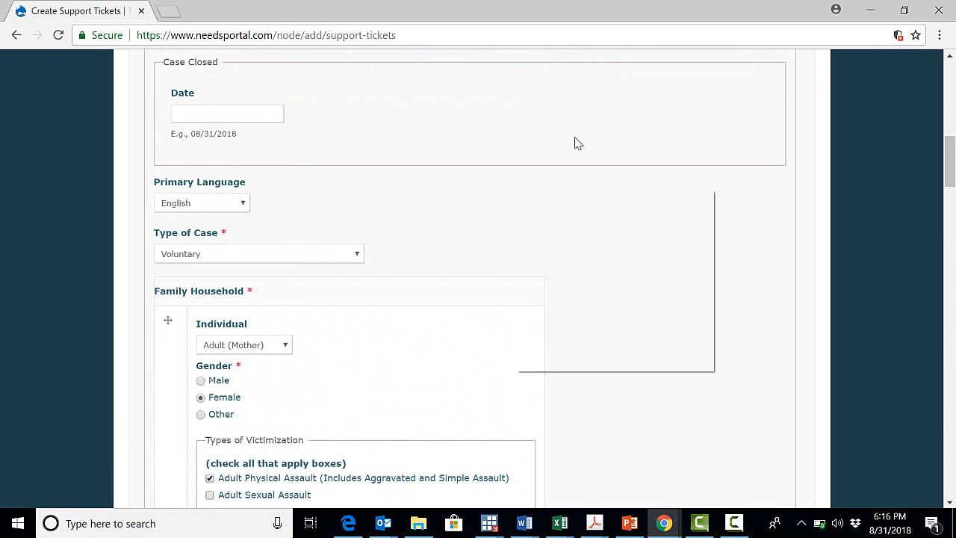
scroll(577, 143, "up", 5)
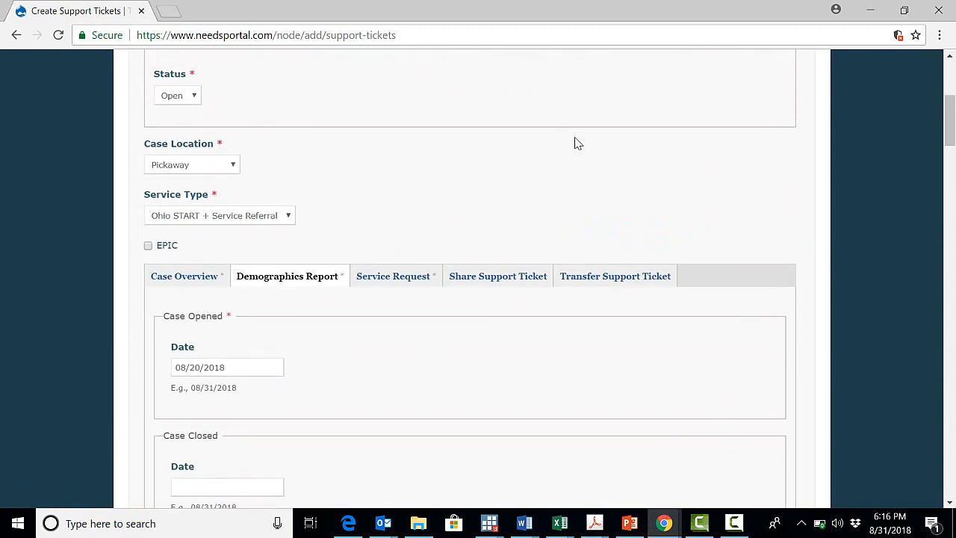
Review the Service Request's agency referrals, Needs Table and service categories, and collapse the Service Categories section.
left_click(396, 282)
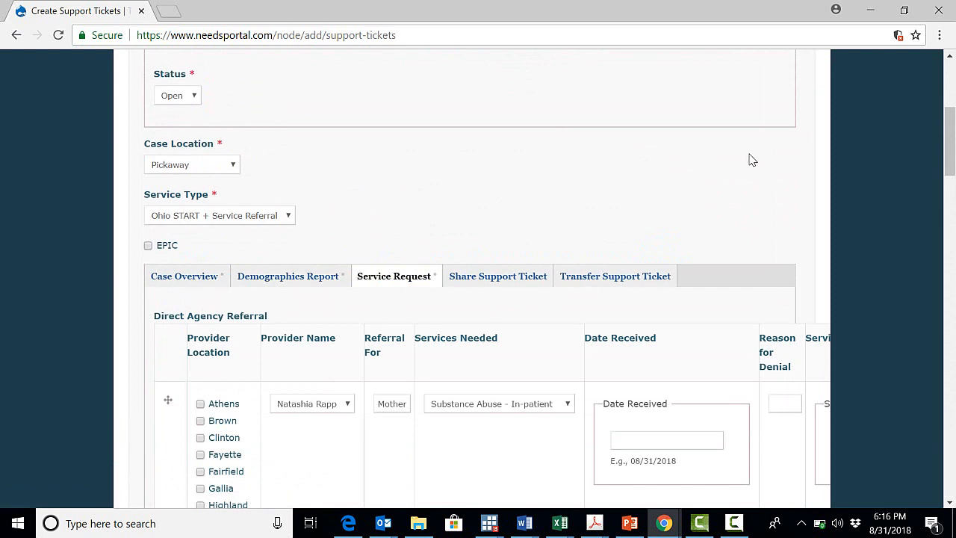
scroll(752, 161, "down", 3)
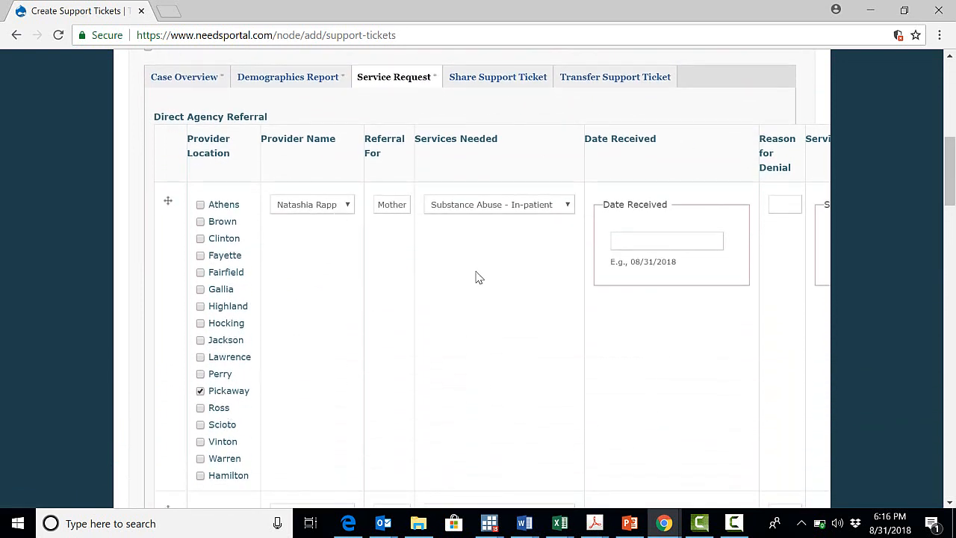
scroll(478, 277, "down", 10)
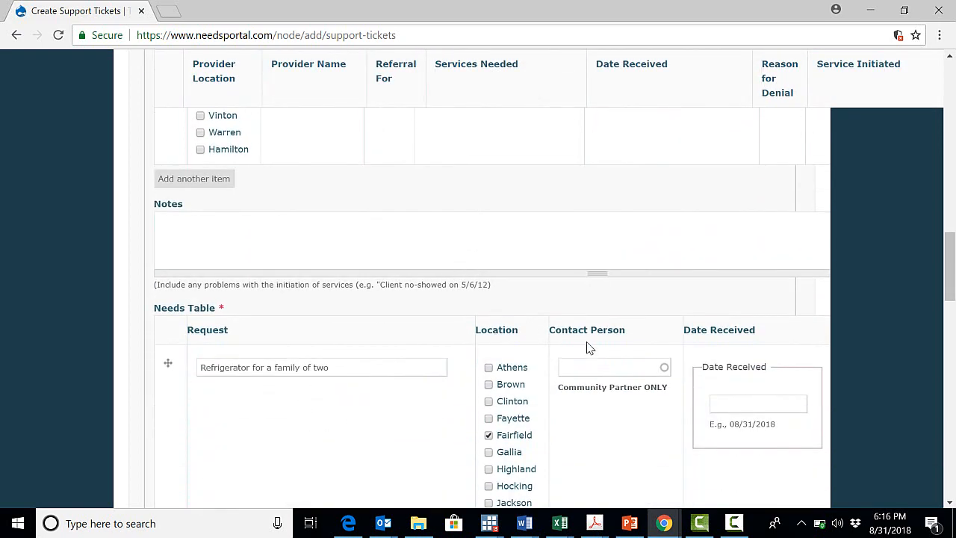
scroll(588, 347, "down", 4)
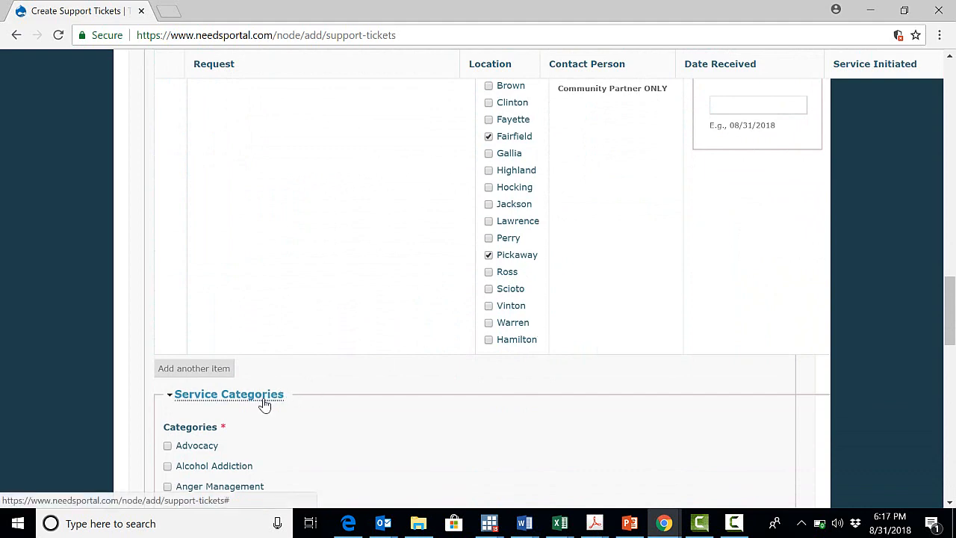
scroll(328, 392, "down", 4)
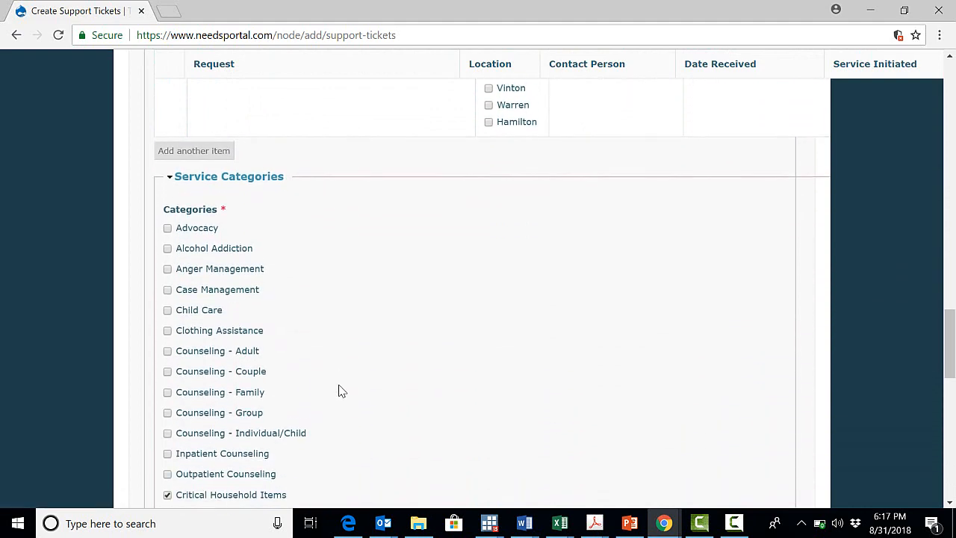
scroll(390, 363, "up", 3)
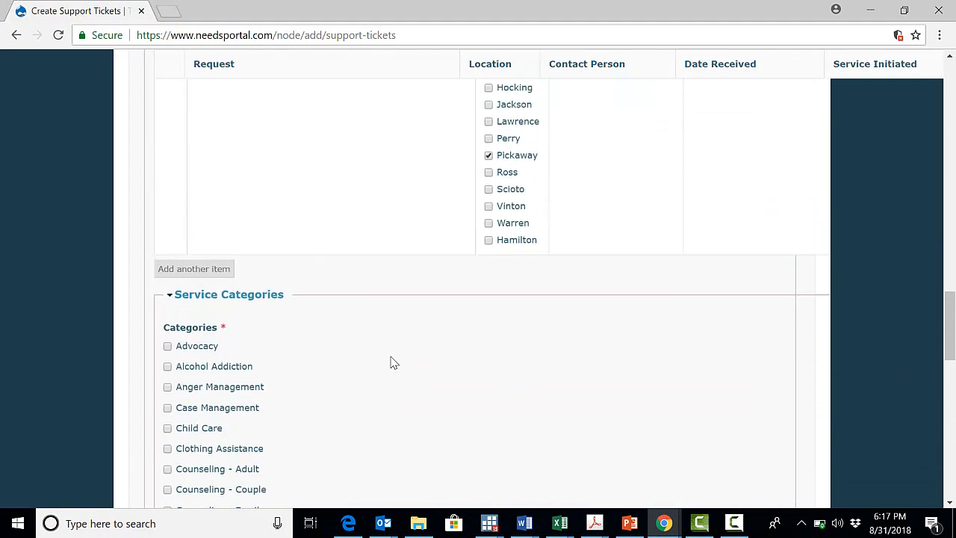
left_click(261, 300)
scroll(597, 252, "up", 20)
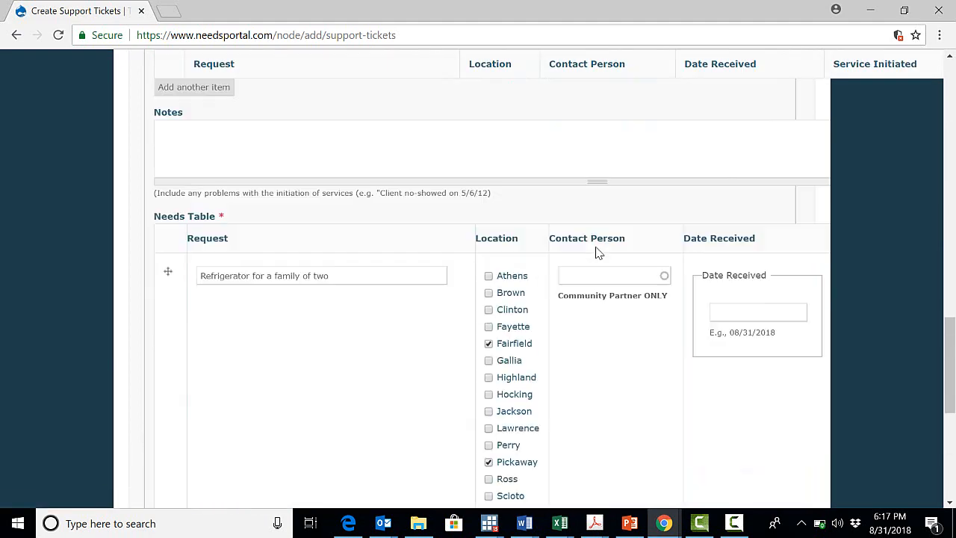
scroll(597, 253, "down", 4)
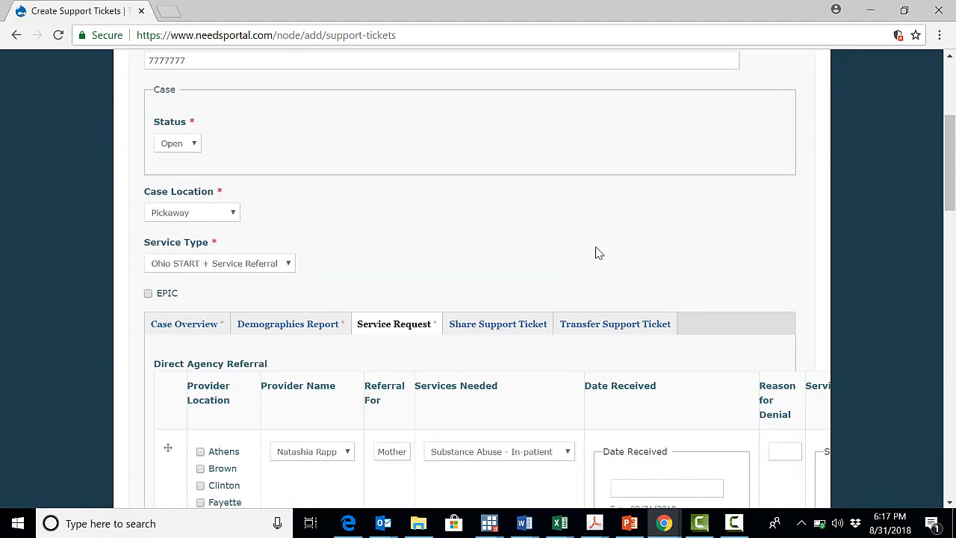
Check the ticket's sharing details through to the reminder fields, and publish the support ticket.
left_click(478, 311)
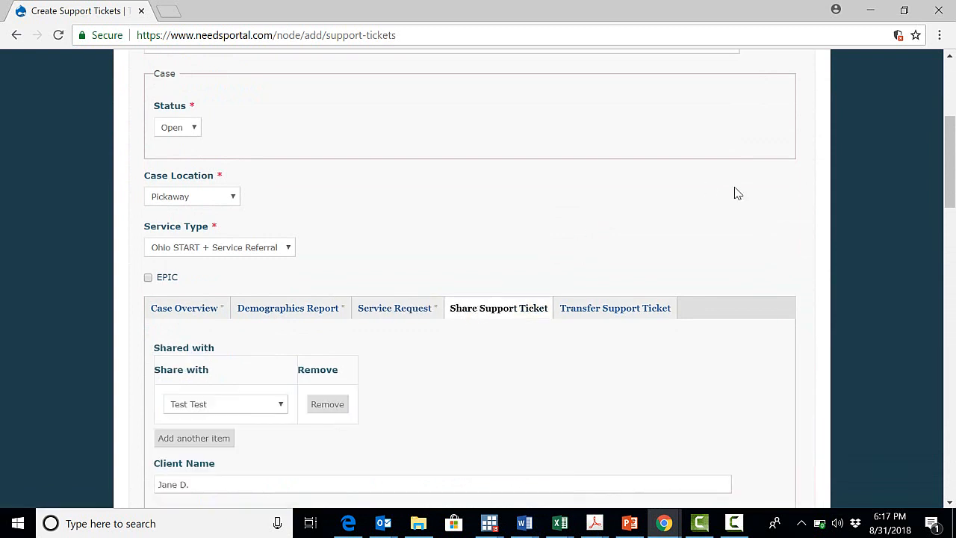
scroll(734, 193, "down", 3)
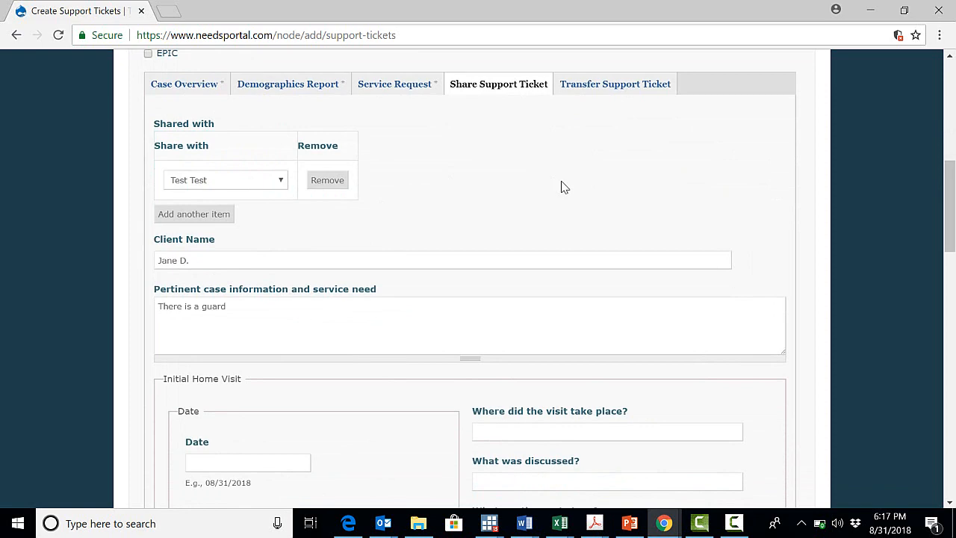
left_click_drag(950, 186, 953, 446)
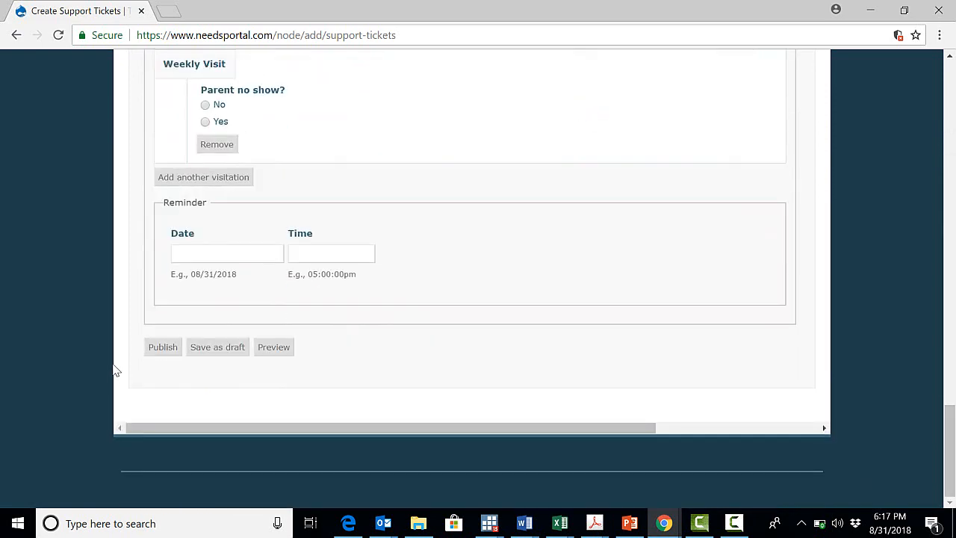
left_click(172, 348)
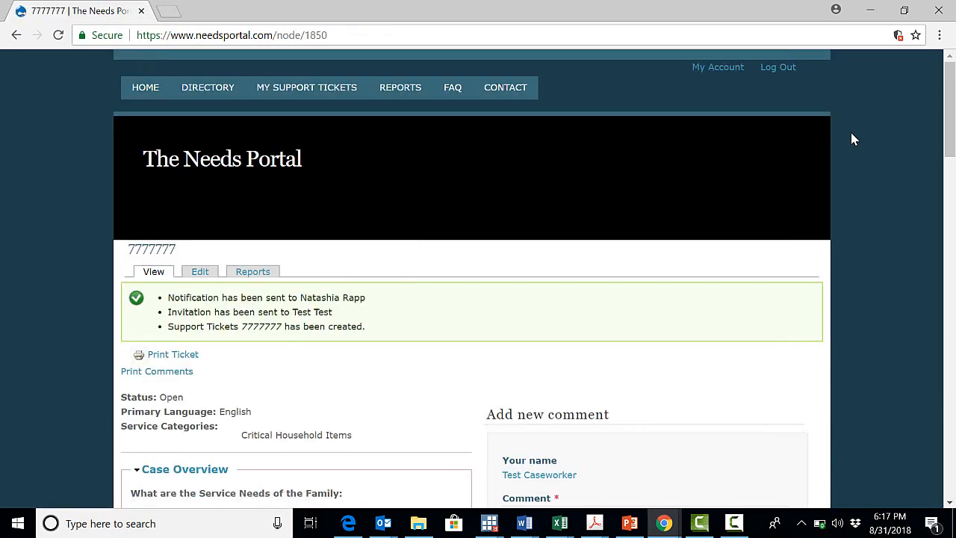
Look over the published ticket's Case Overview and Direct Agency Referral, and open the list of active support tickets.
scroll(853, 139, "down", 2)
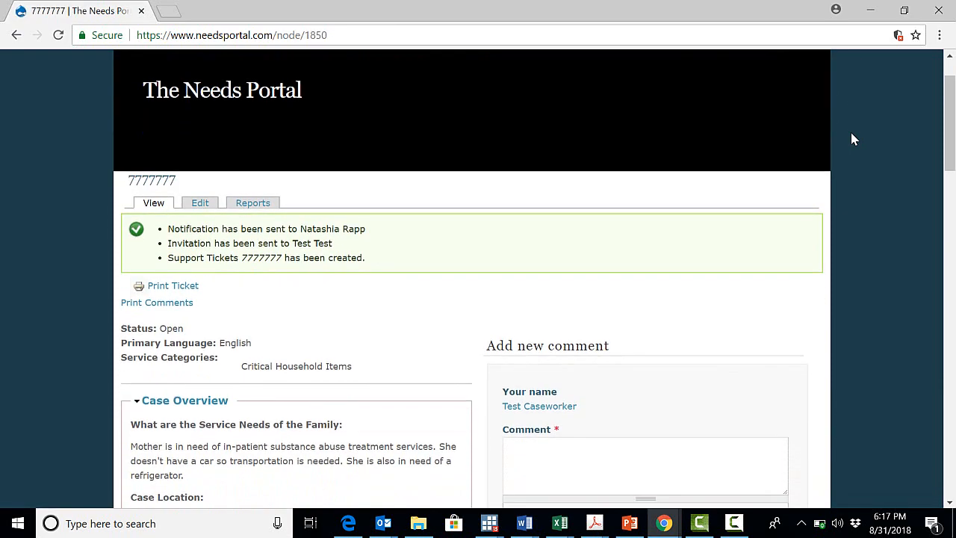
scroll(853, 139, "up", 1)
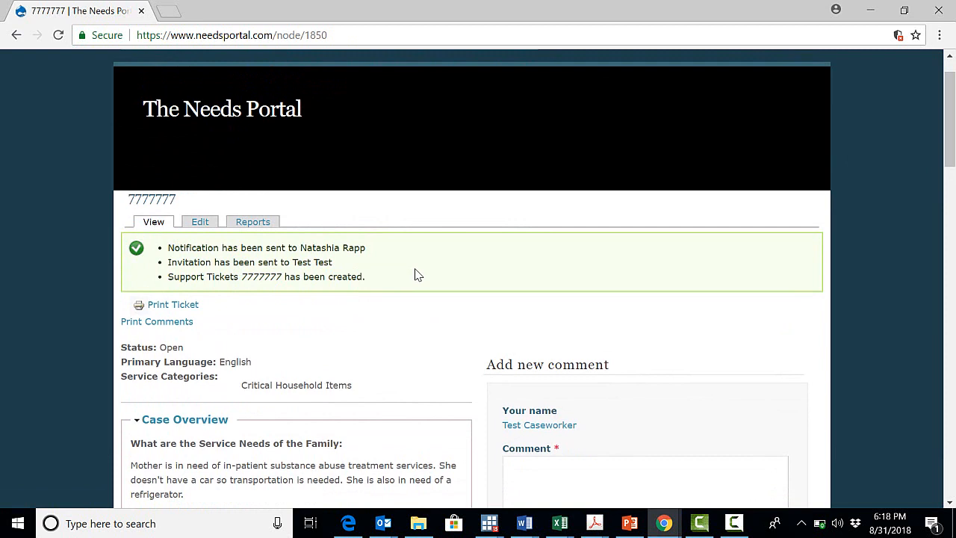
scroll(417, 275, "down", 3)
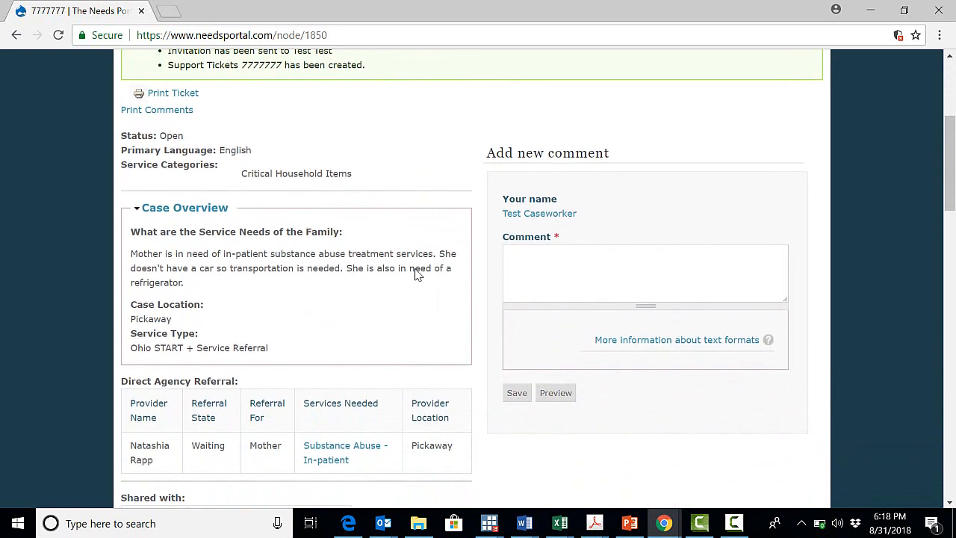
scroll(417, 275, "up", 3)
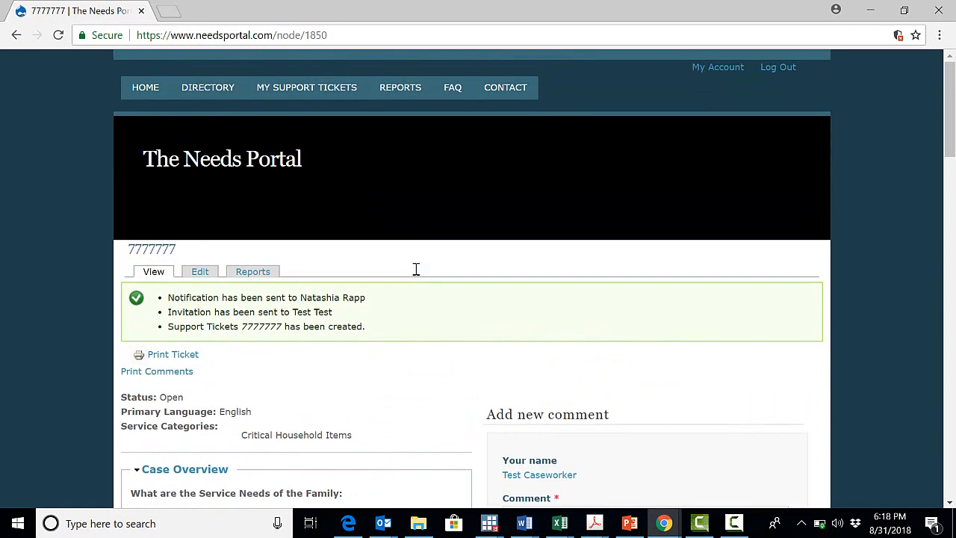
left_click(337, 90)
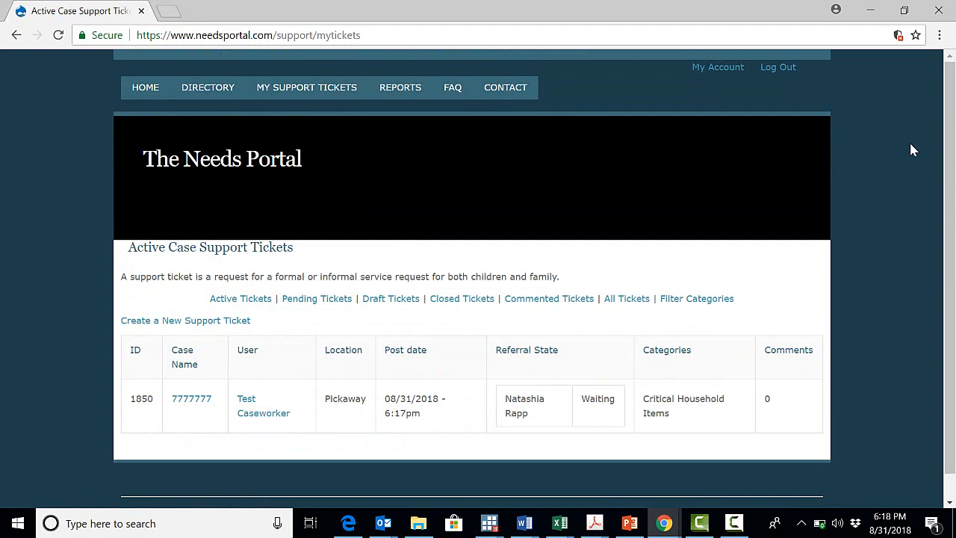
Open the active support ticket and review its service categories, Case Overview, Direct Agency Referral, Shared with and Needs Table sections.
scroll(911, 150, "down", 1)
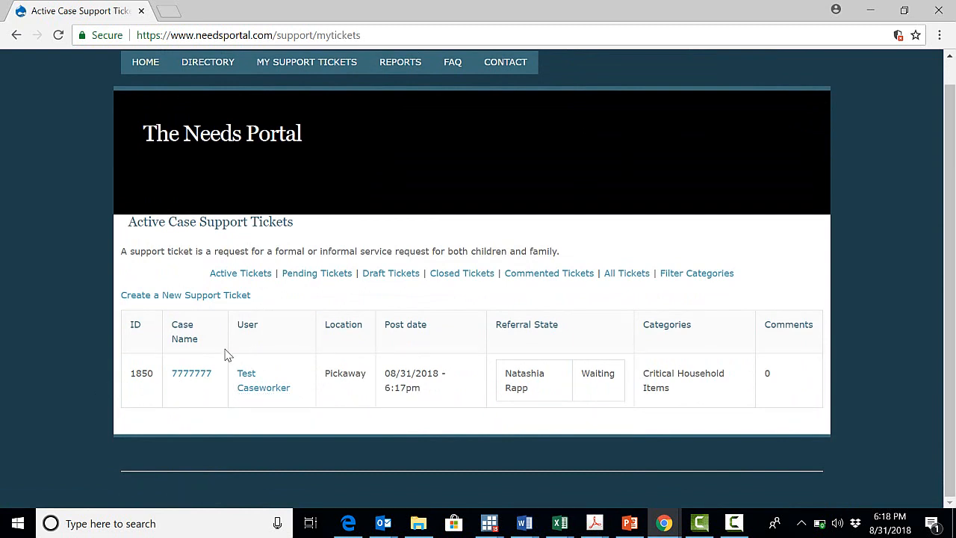
left_click(198, 375)
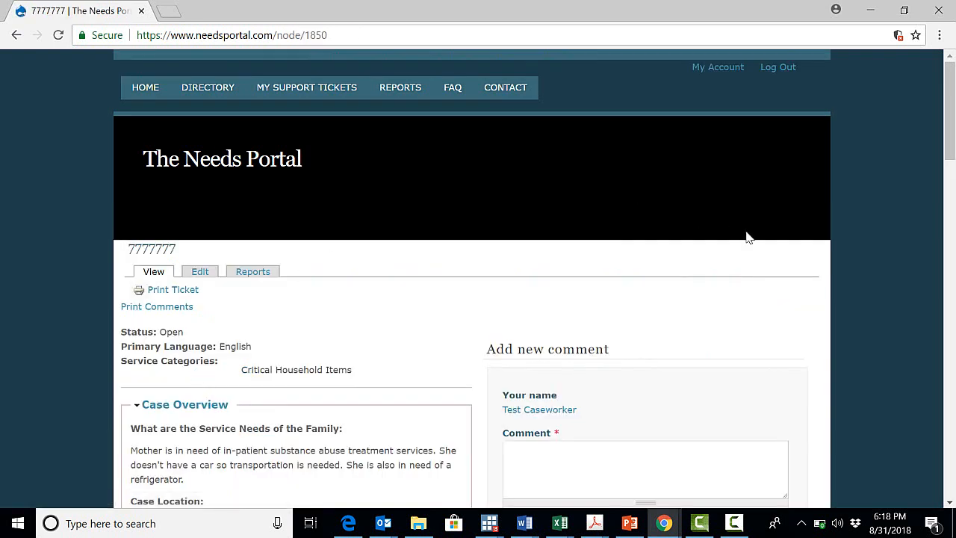
scroll(910, 220, "down", 2)
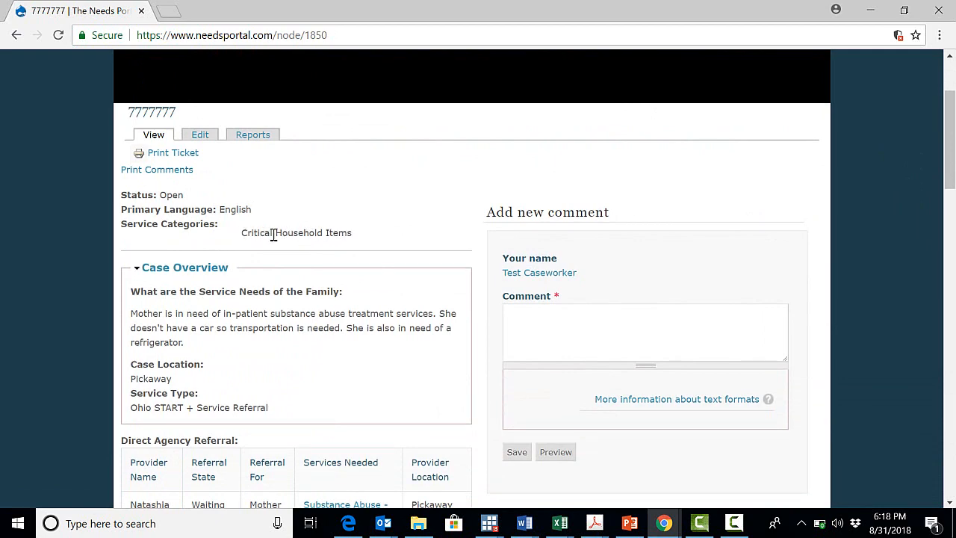
scroll(273, 235, "down", 3)
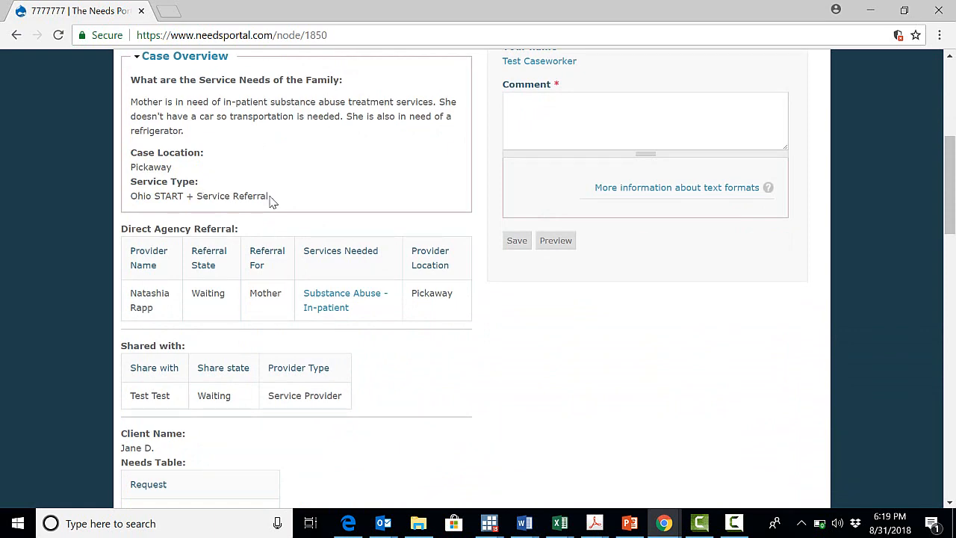
scroll(563, 282, "down", 3)
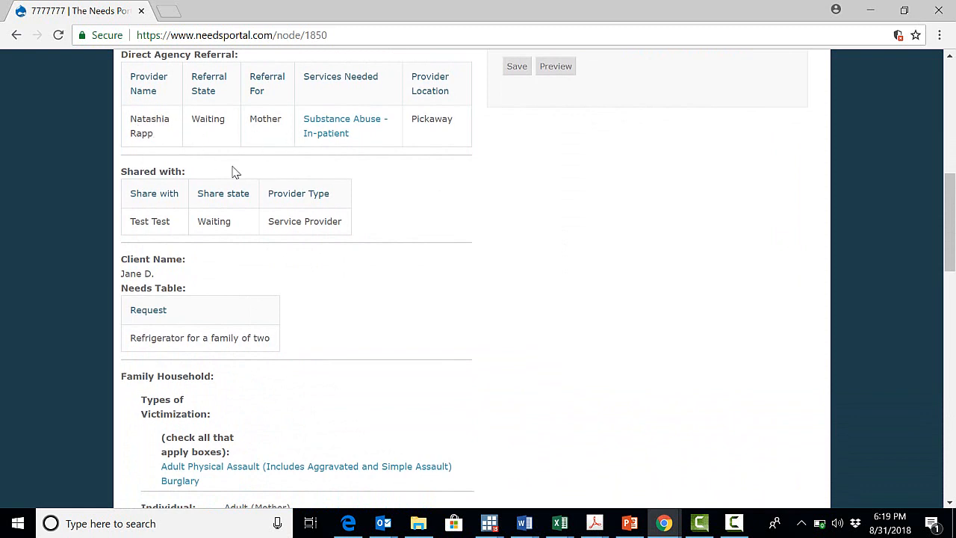
scroll(233, 172, "down", 1)
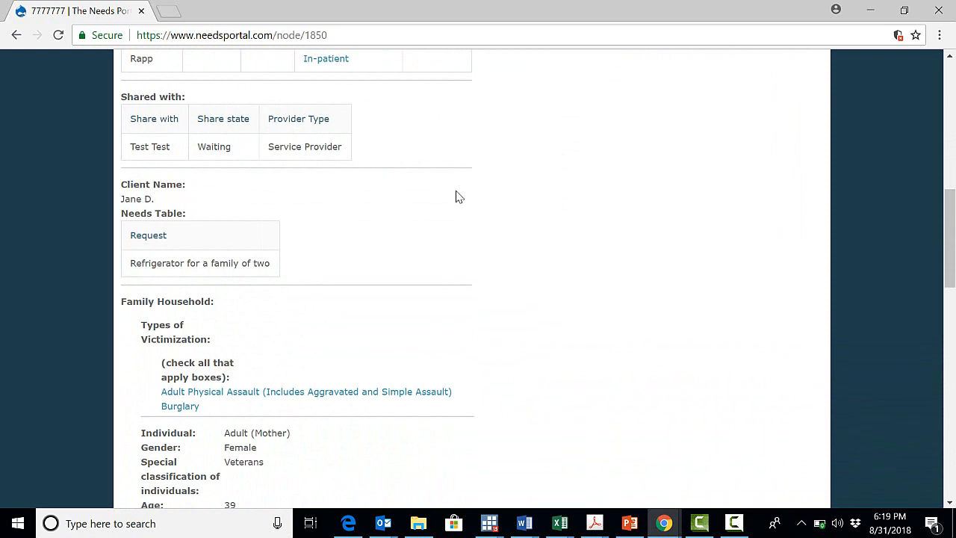
scroll(459, 196, "down", 2)
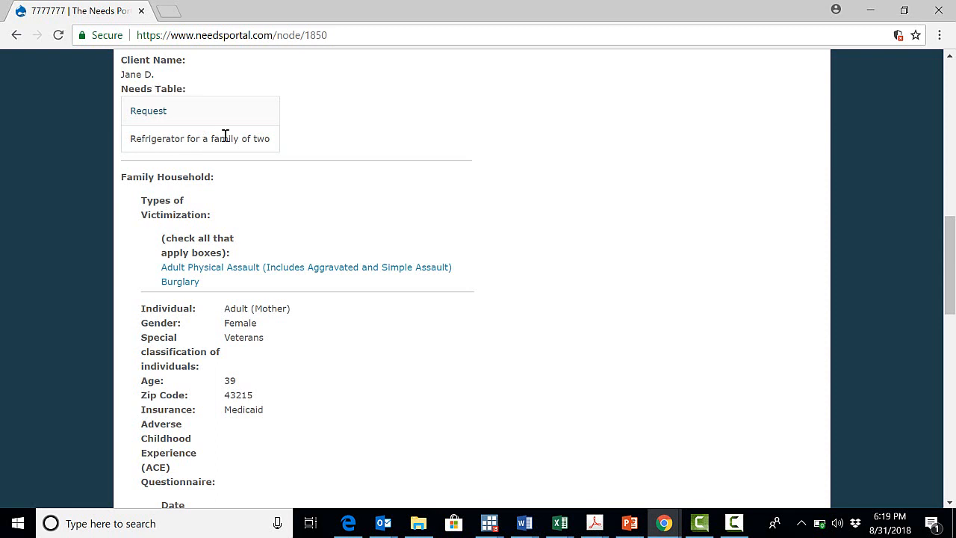
Review the mother's Family Household entry, covering types of victimization, demographics, ACE Questionnaire and Other Direct Services (VOCA Requirements).
scroll(463, 201, "down", 2)
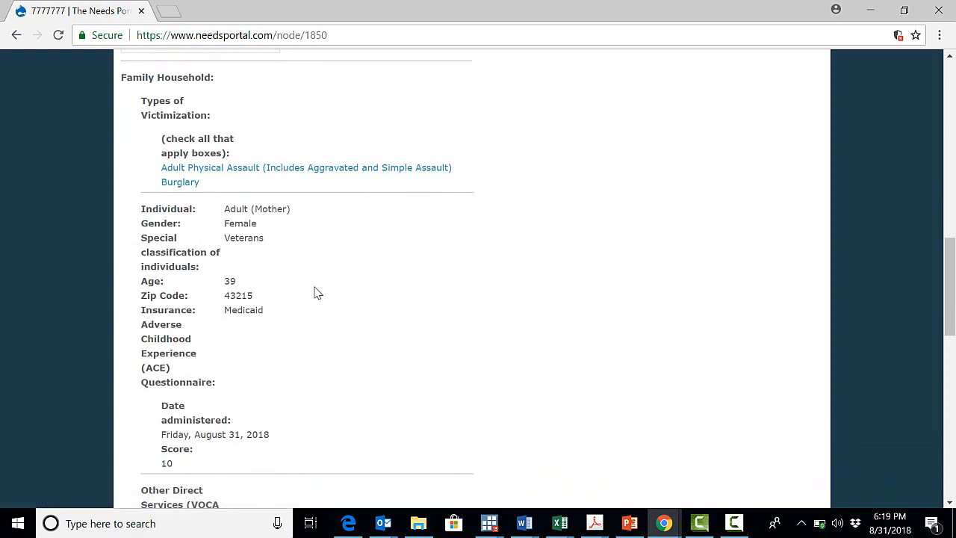
scroll(315, 291, "down", 3)
scroll(314, 291, "up", 5)
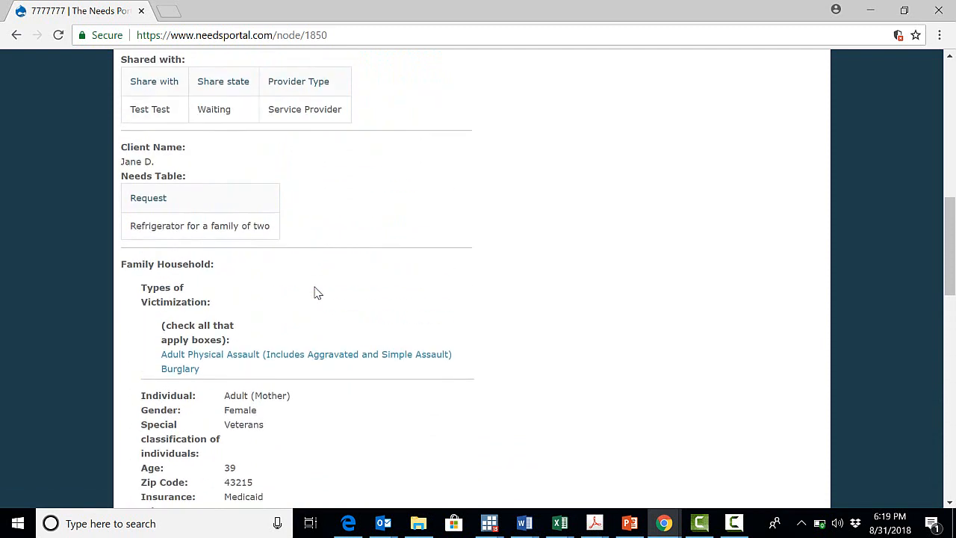
scroll(314, 291, "down", 1)
scroll(315, 292, "down", 1)
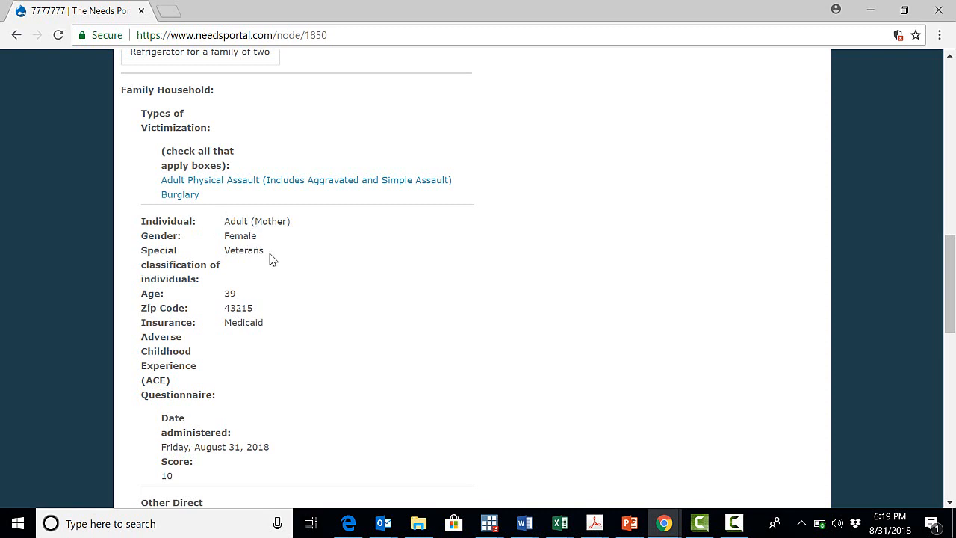
scroll(270, 258, "down", 2)
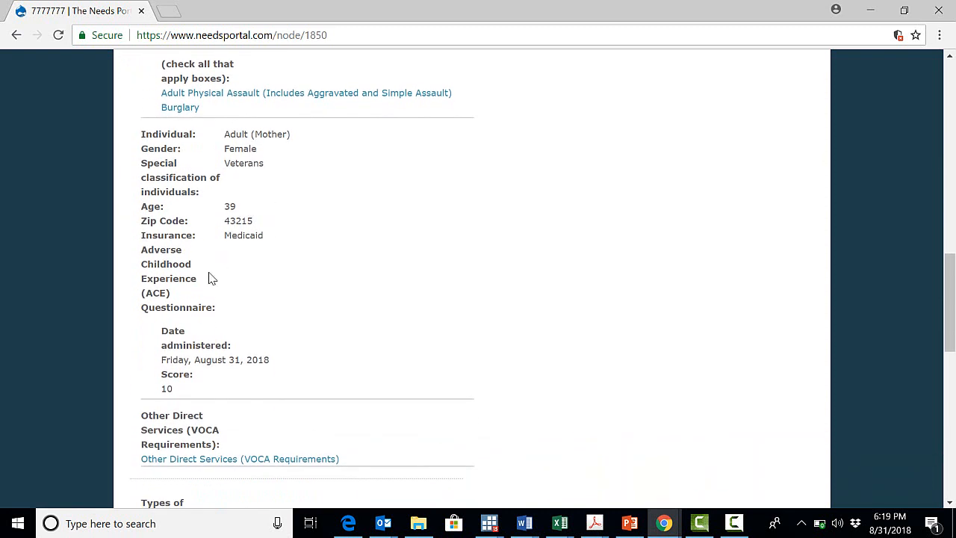
scroll(210, 287, "down", 3)
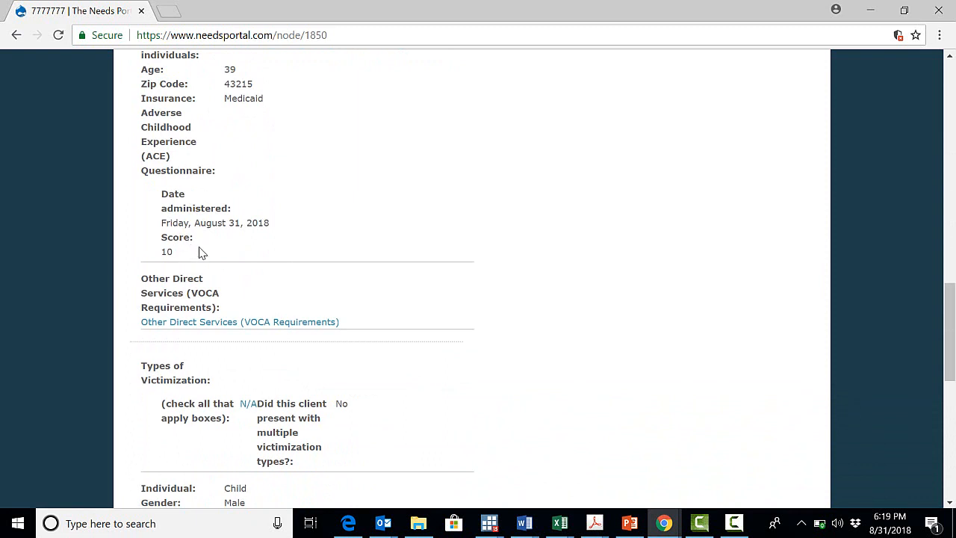
scroll(298, 232, "down", 1)
scroll(299, 233, "down", 1)
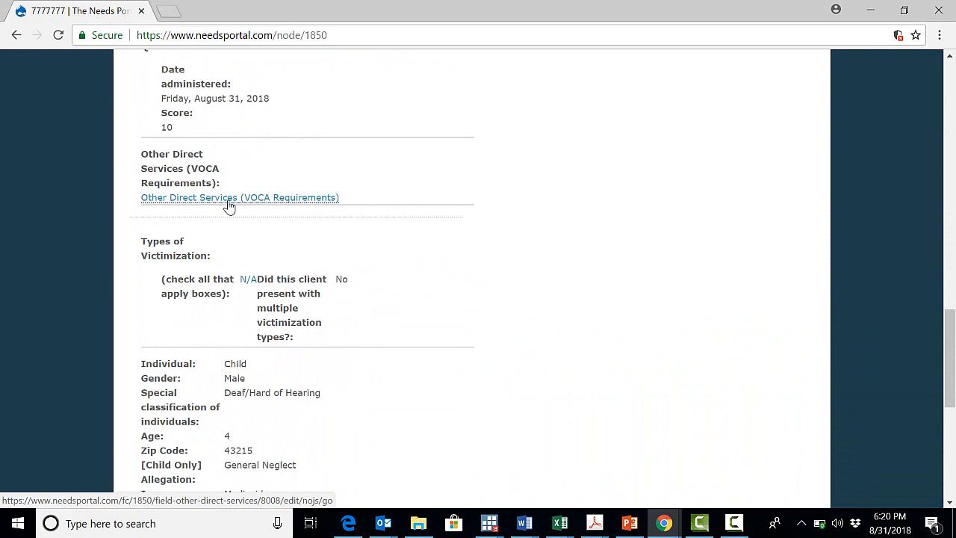
Review the child's Family Household entry, including the Ages 0-5 CTAC, and the ticket's UNCOPE details.
scroll(379, 245, "down", 1)
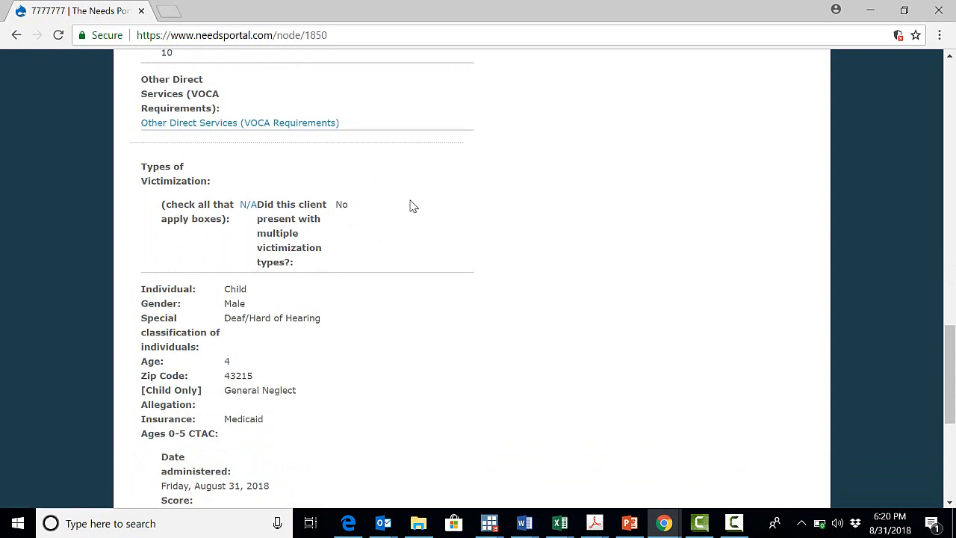
scroll(411, 205, "down", 3)
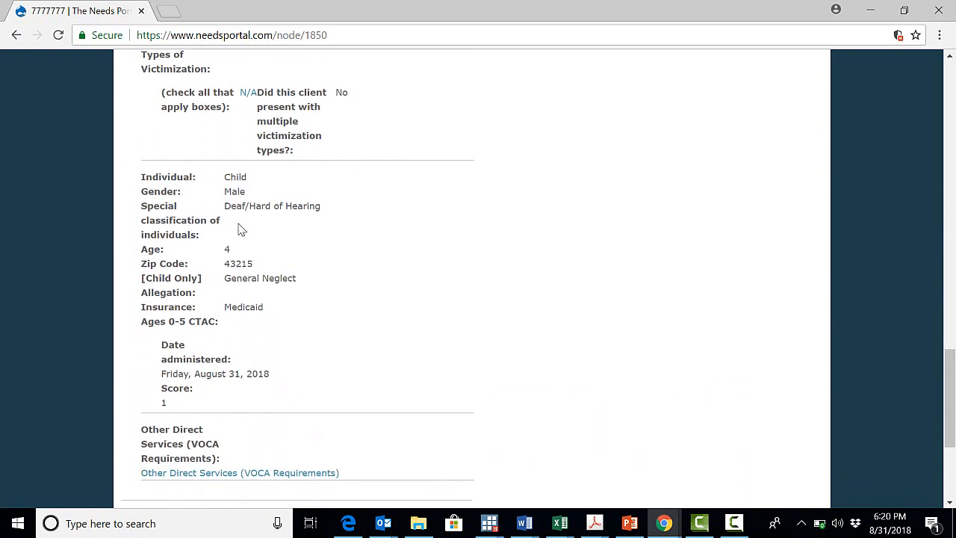
scroll(312, 306, "down", 2)
scroll(312, 306, "down", 3)
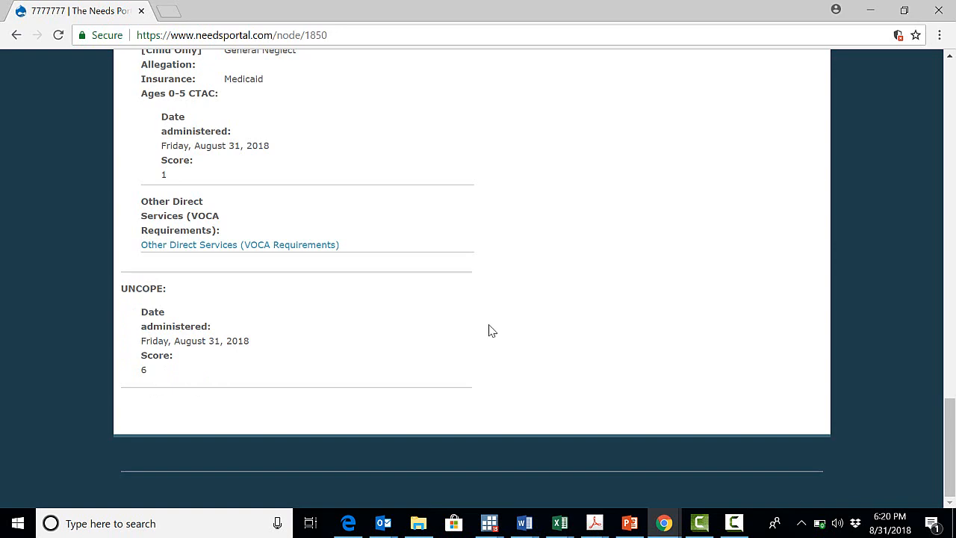
Check the referral state under Direct Agency Referral, the share state under Shared with, and the Needs Table request.
scroll(489, 331, "up", 15)
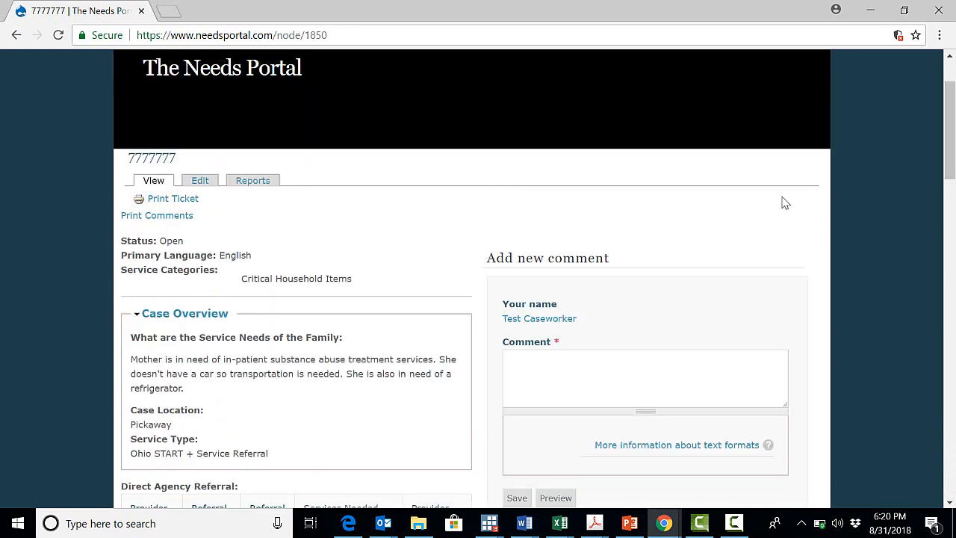
scroll(784, 203, "down", 1)
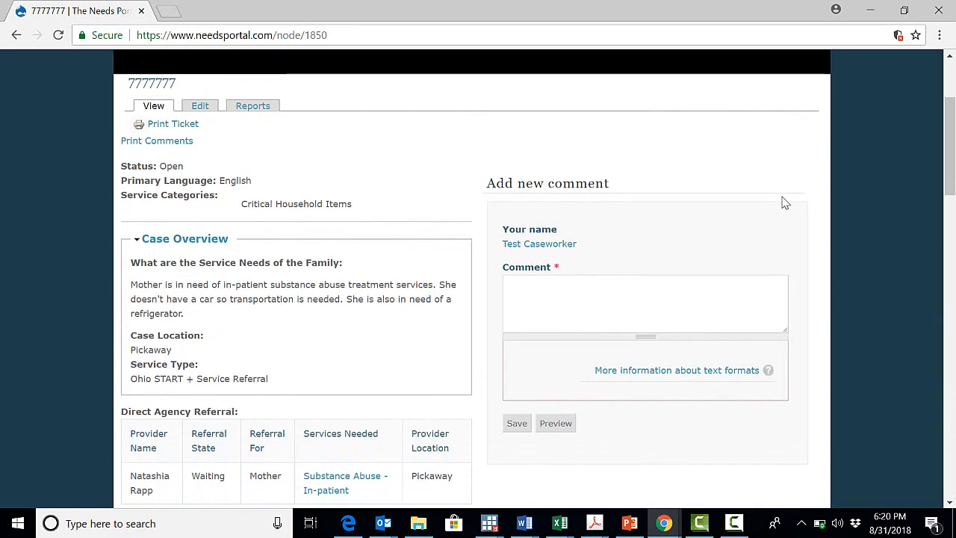
scroll(785, 203, "down", 1)
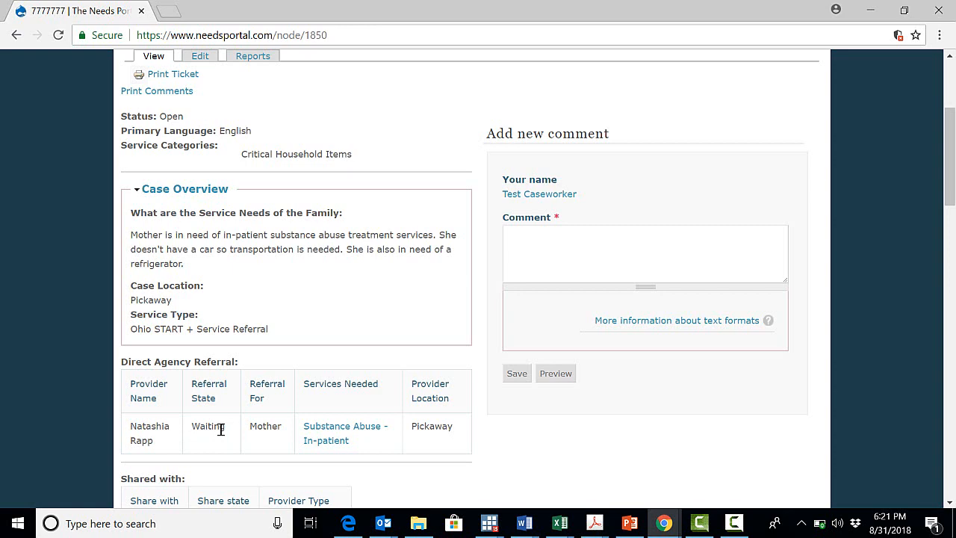
scroll(323, 370, "down", 2)
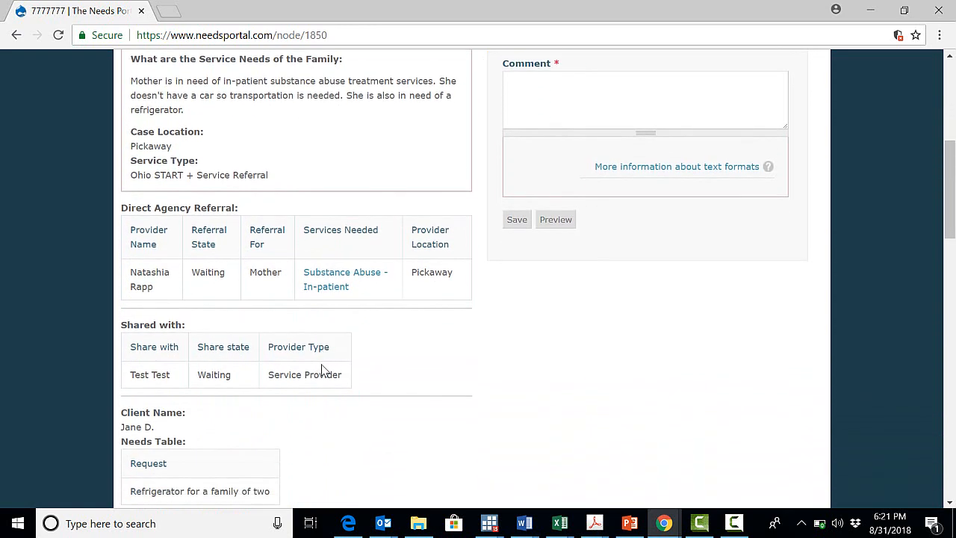
scroll(324, 365, "down", 2)
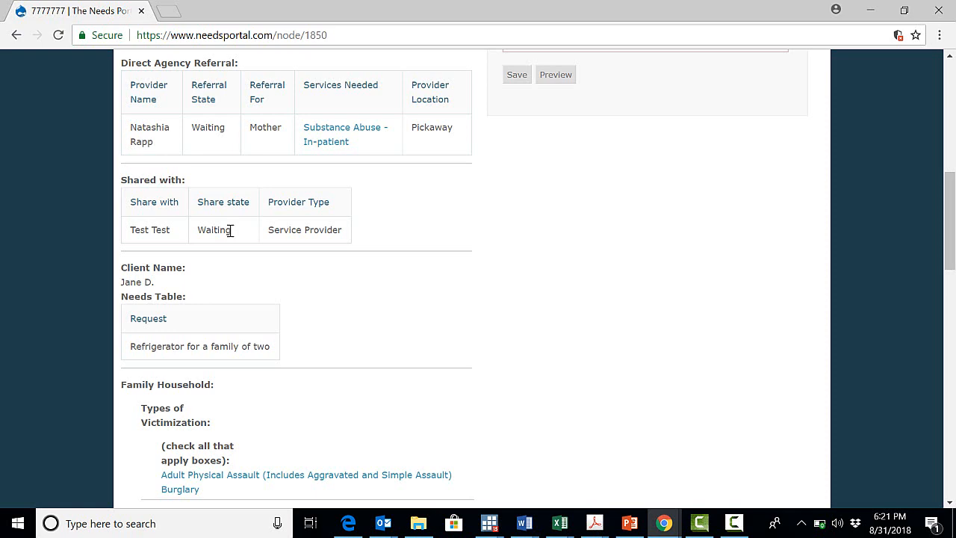
scroll(230, 231, "up", 4)
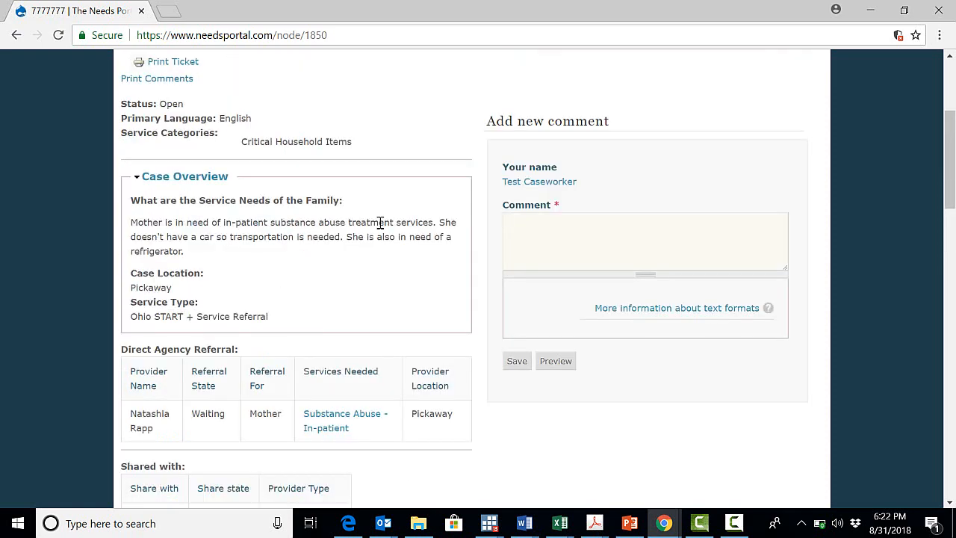
scroll(380, 223, "down", 3)
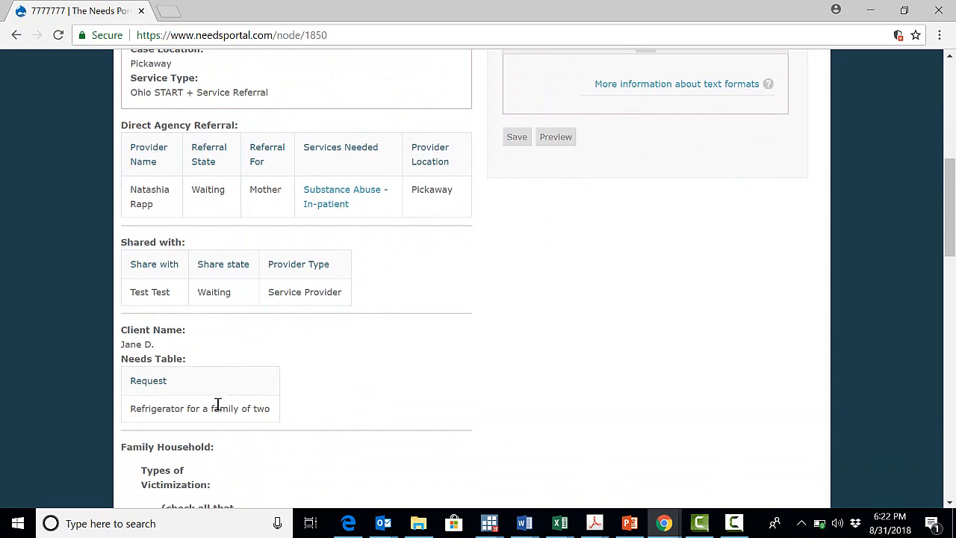
scroll(546, 346, "up", 2)
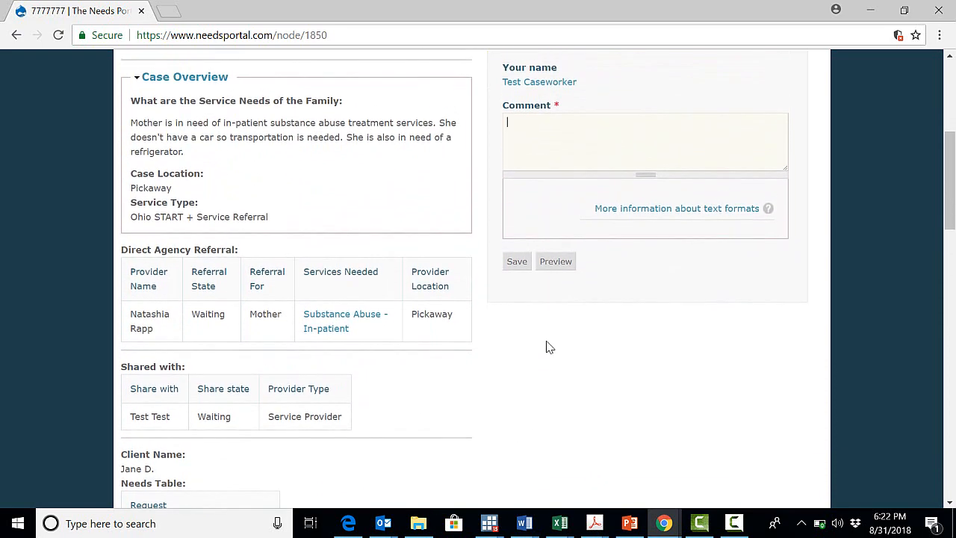
Examine the ticket's Add new comment form, activate its empty Comment field, and look over the ticket page once more.
scroll(621, 352, "up", 2)
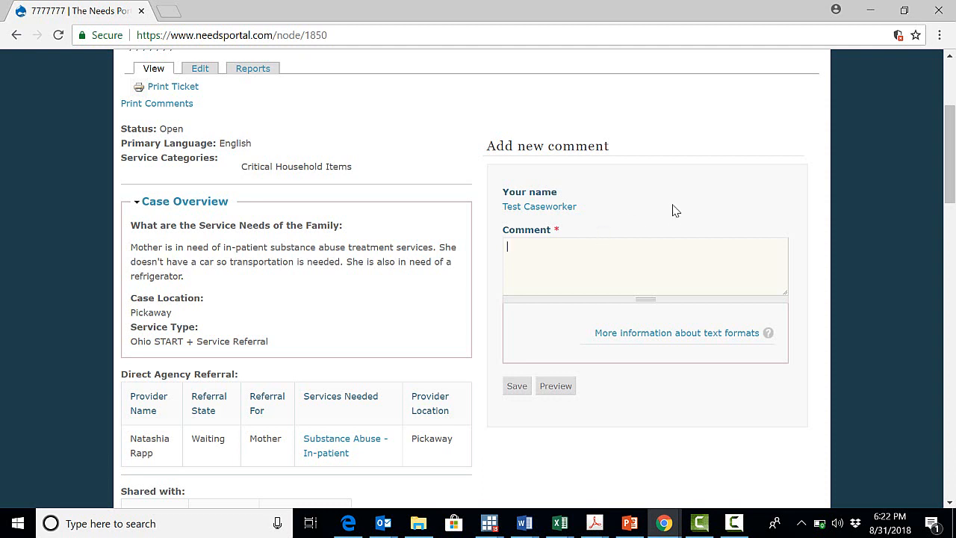
scroll(674, 210, "up", 3)
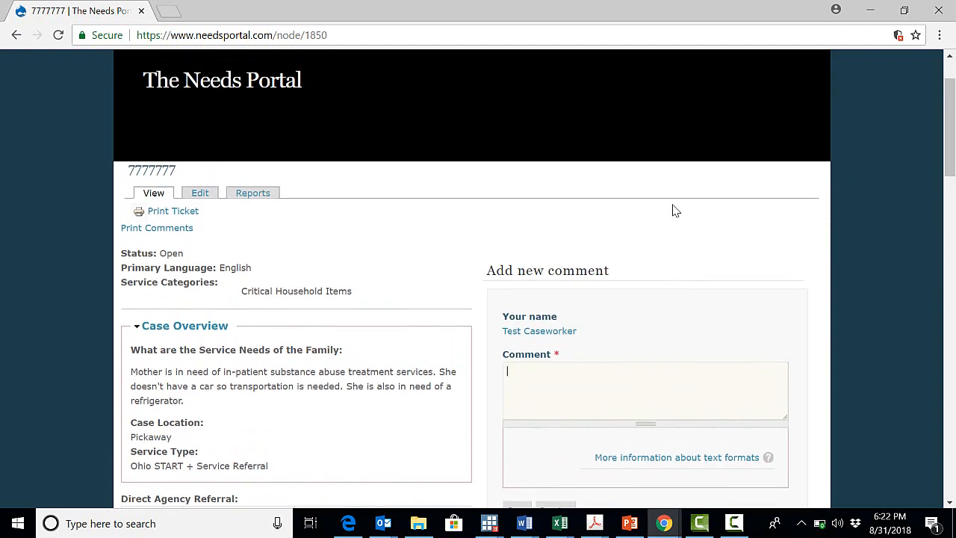
scroll(673, 209, "down", 1)
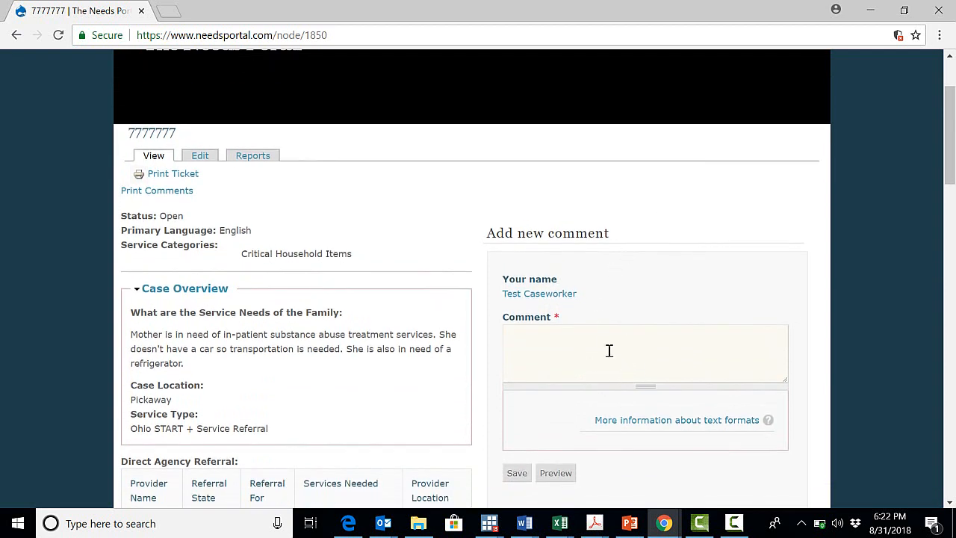
left_click(617, 345)
scroll(807, 254, "down", 1)
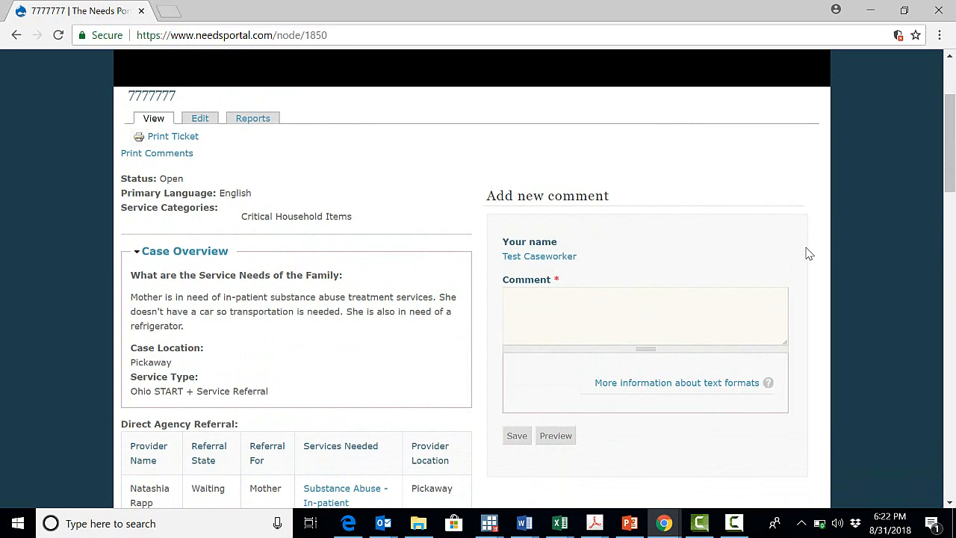
scroll(807, 254, "down", 1)
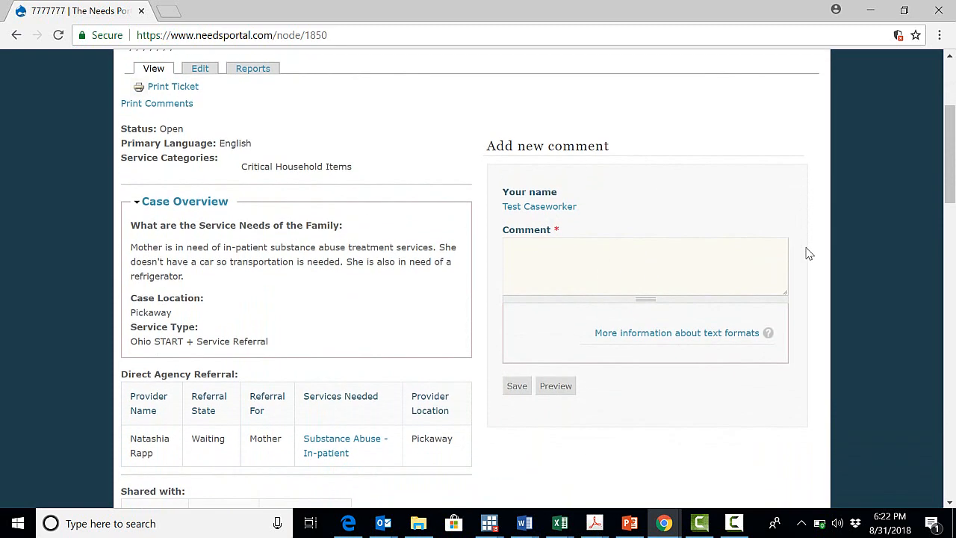
scroll(807, 254, "down", 3)
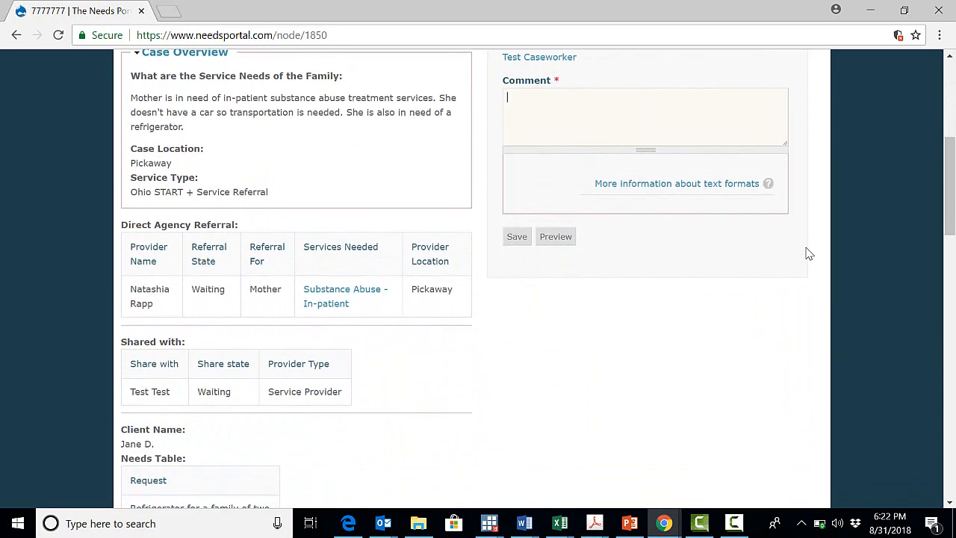
scroll(806, 254, "up", 1)
scroll(807, 254, "up", 3)
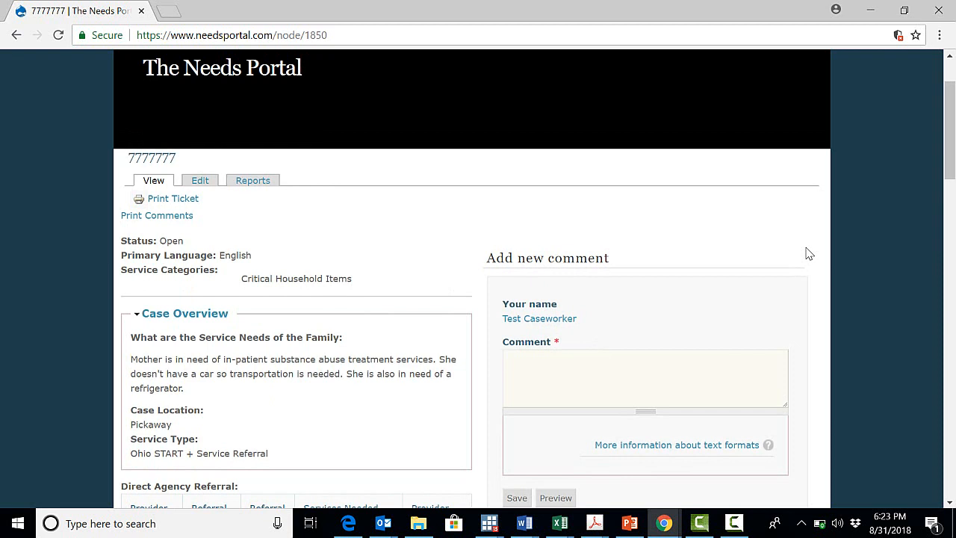
scroll(808, 254, "up", 2)
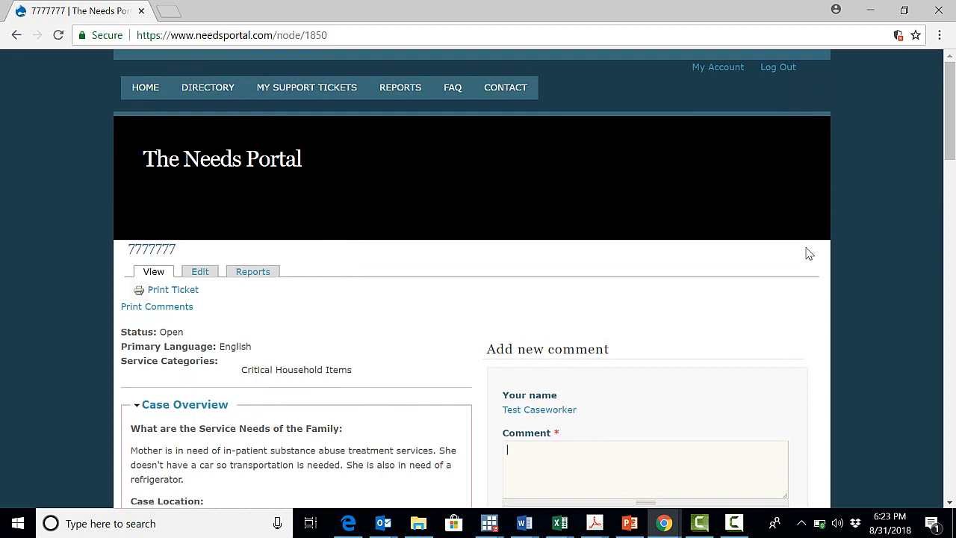
left_click(735, 524)
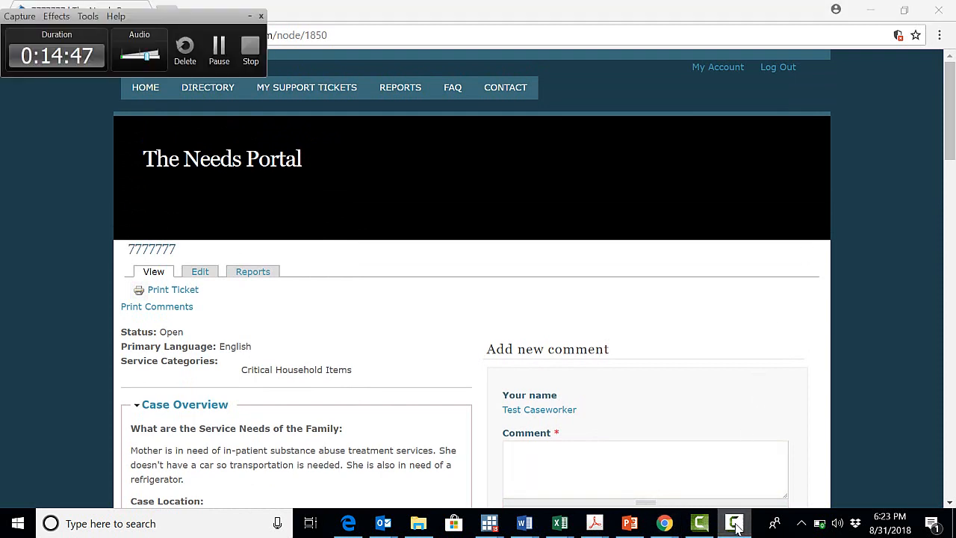